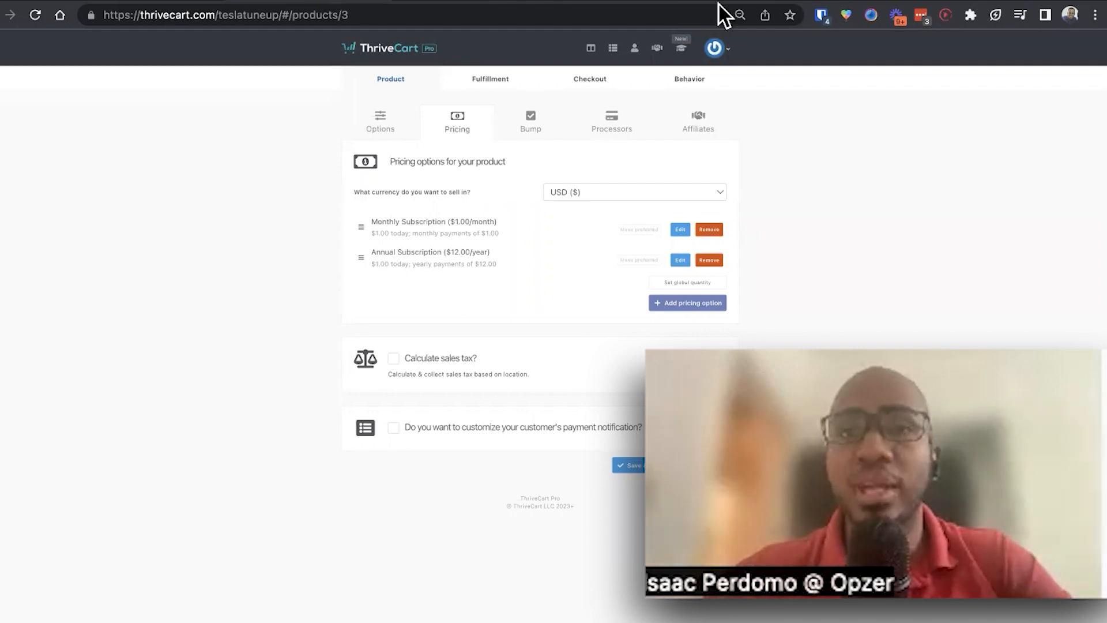
Step: Switch to Zapier, create a new Zap and name it "[Subscription] Workflow 6 - Renewal Reminders"
left_click(441, 5)
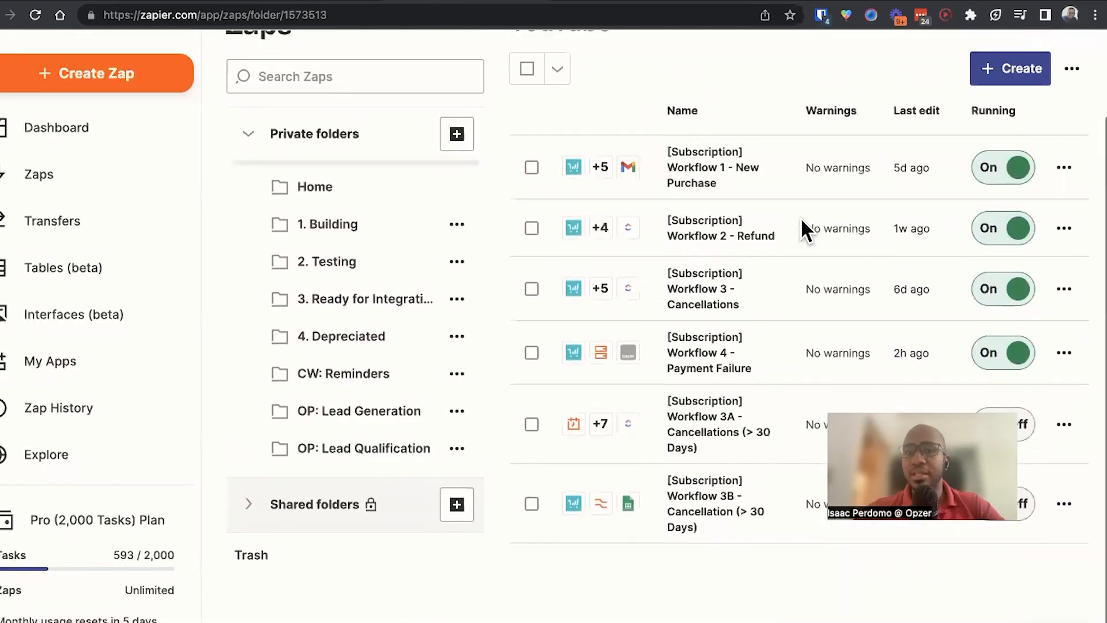
left_click(1035, 148)
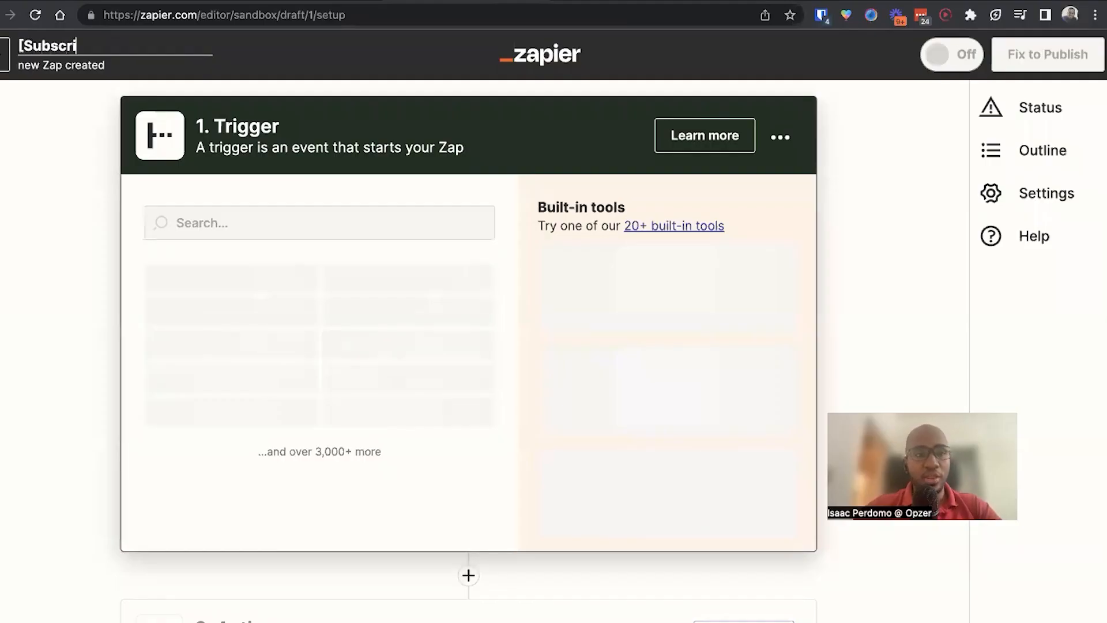
type("ption] ")
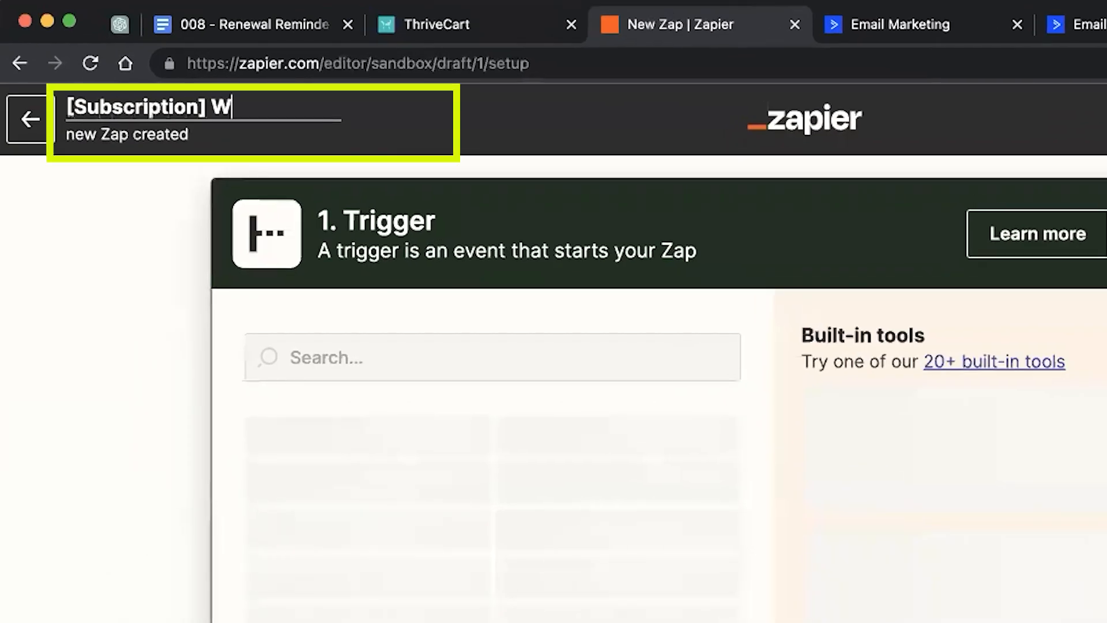
type("Workflow 6 - ")
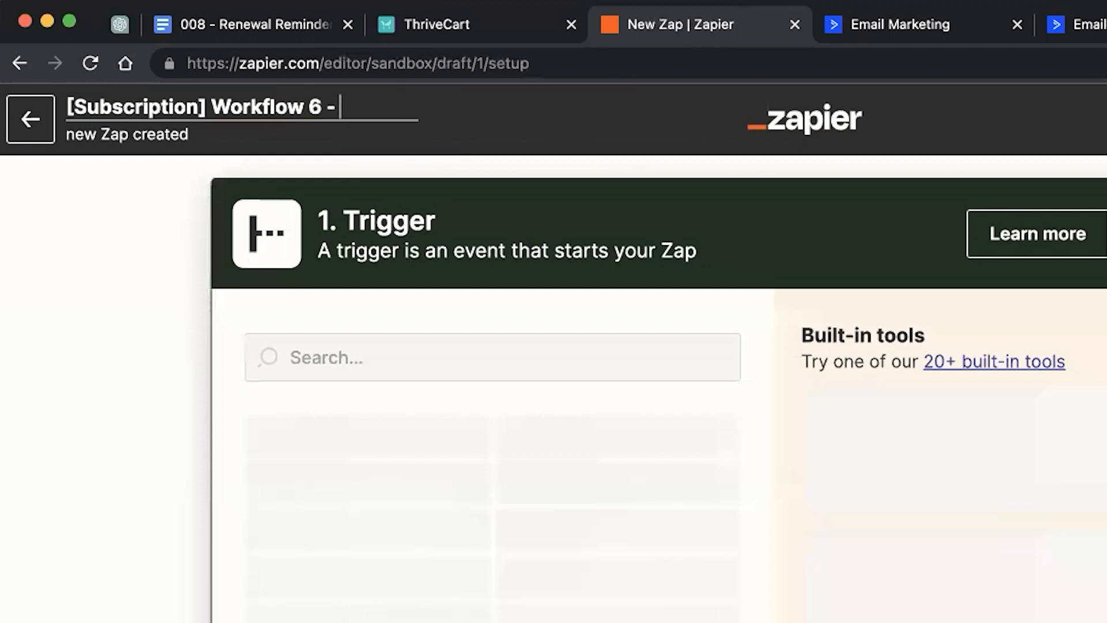
type("Renewal Reminders")
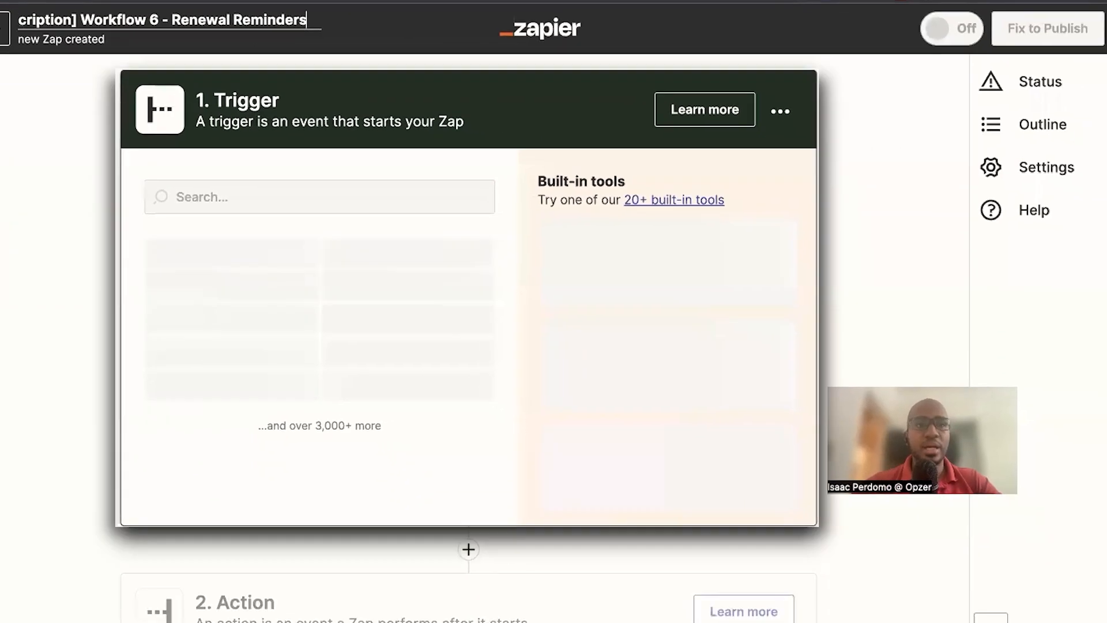
key("Return")
Step: Set the trigger to ThriveCart's Rebill Payment event and accept the connected account
left_click(183, 193)
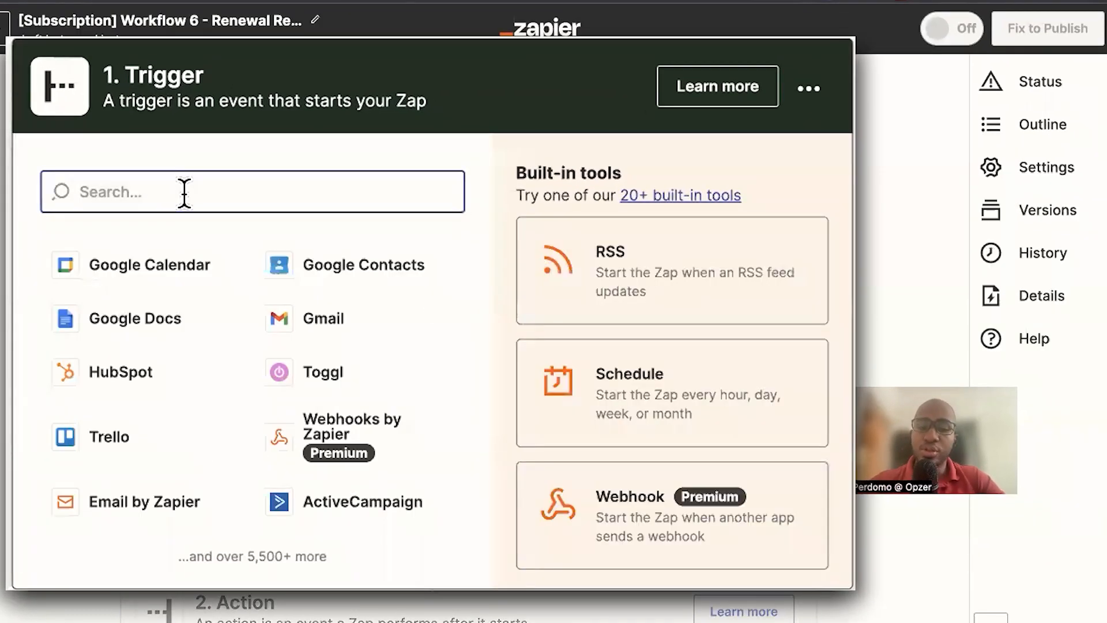
type("thrive")
left_click(170, 251)
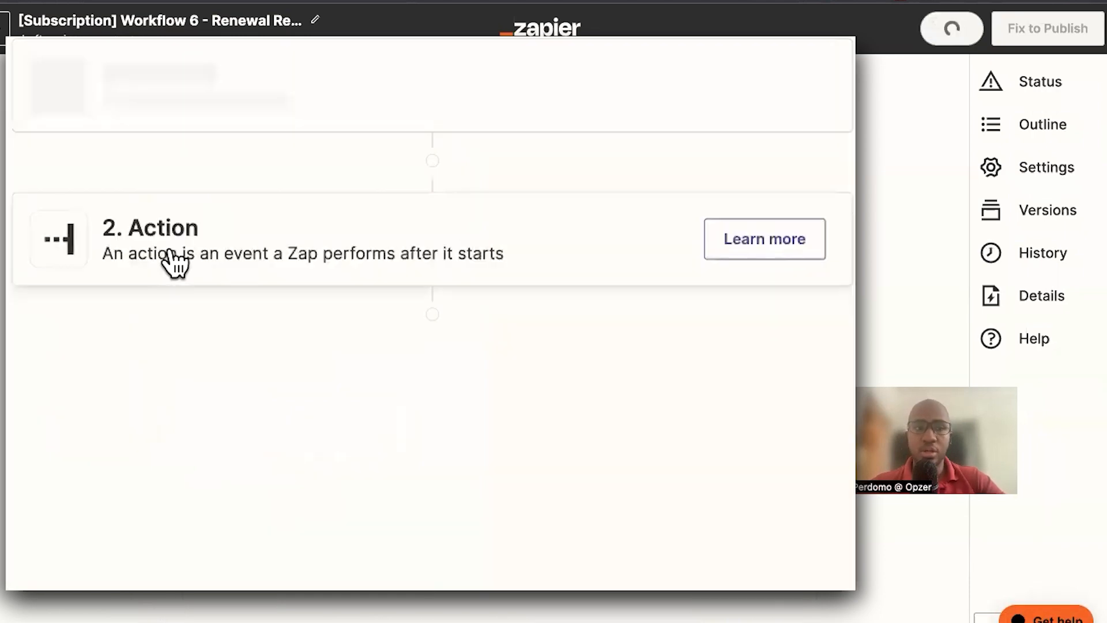
type("rebil")
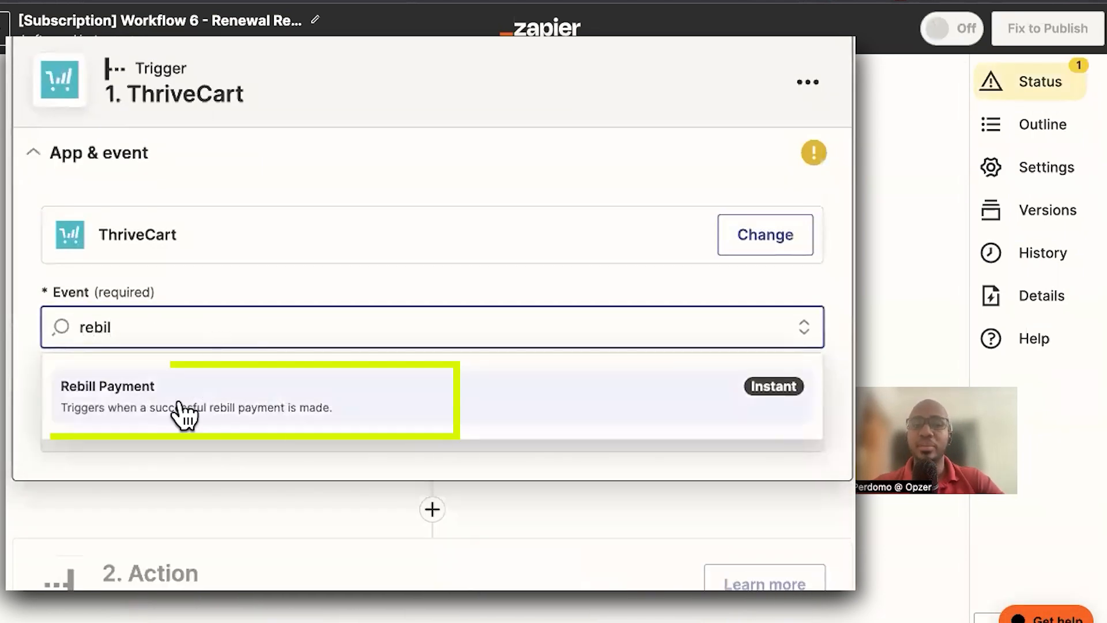
left_click(99, 400)
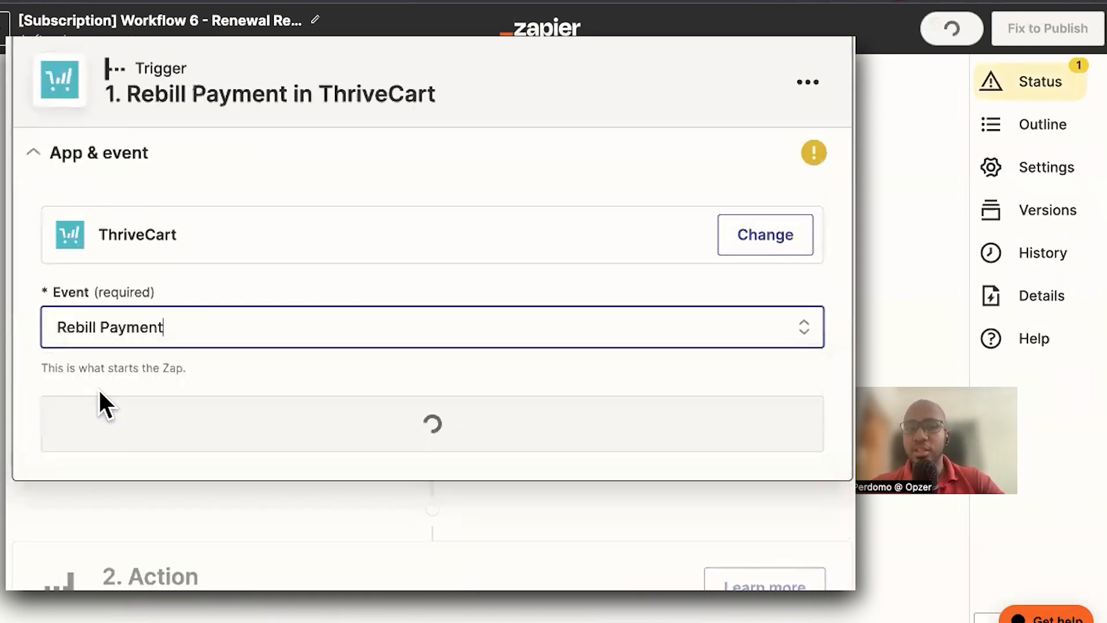
left_click(136, 447)
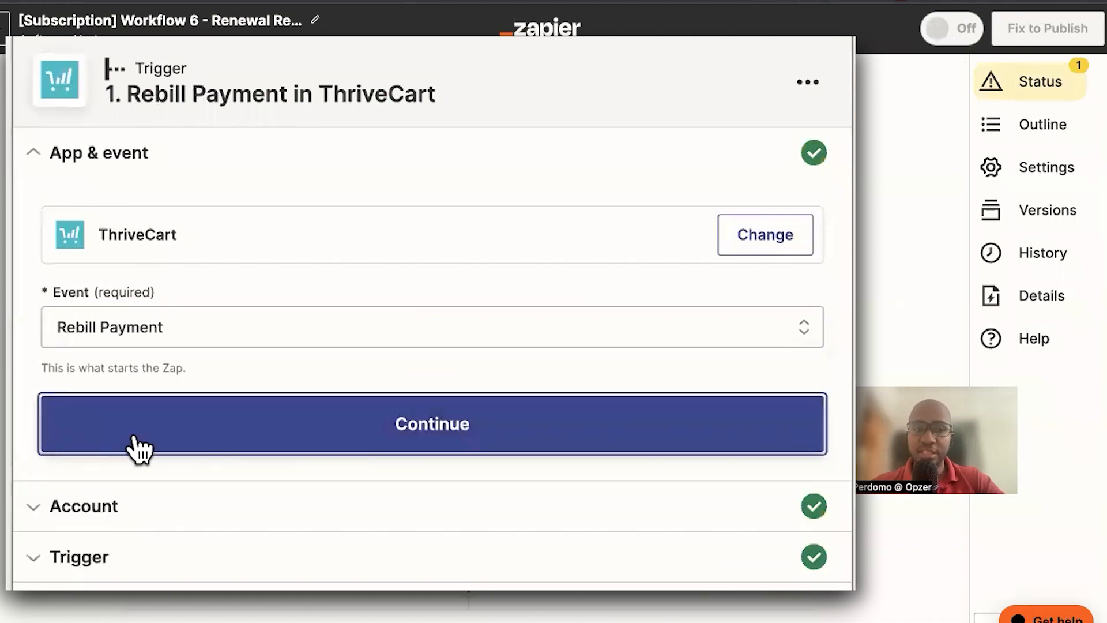
left_click(138, 453)
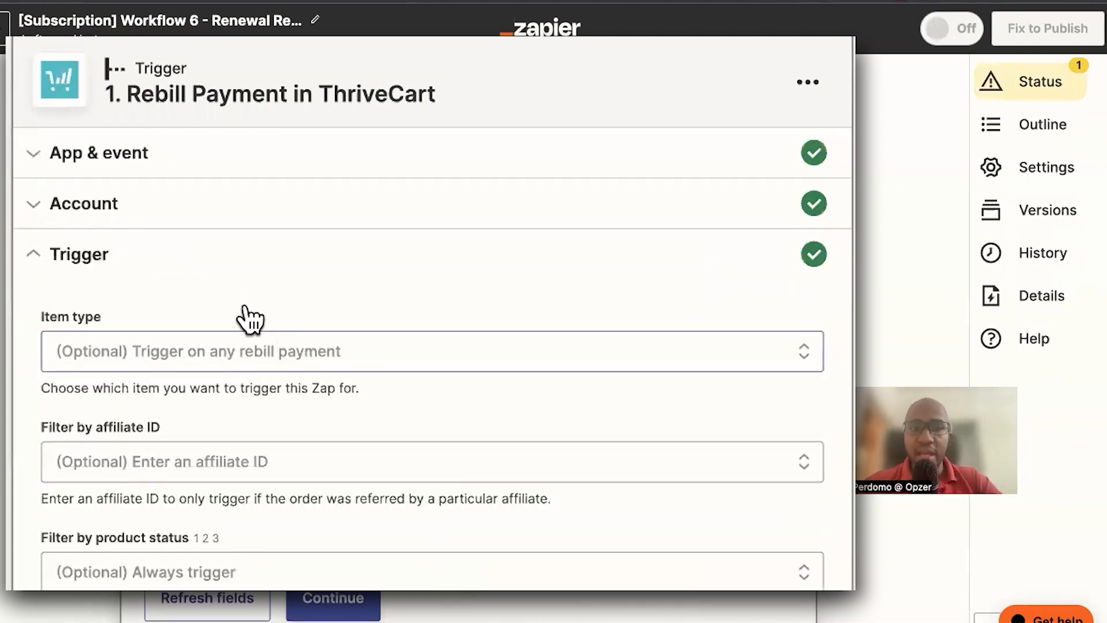
Step: Restrict the trigger to the item type "A product, or products" and the product "Testing Product"
left_click(234, 373)
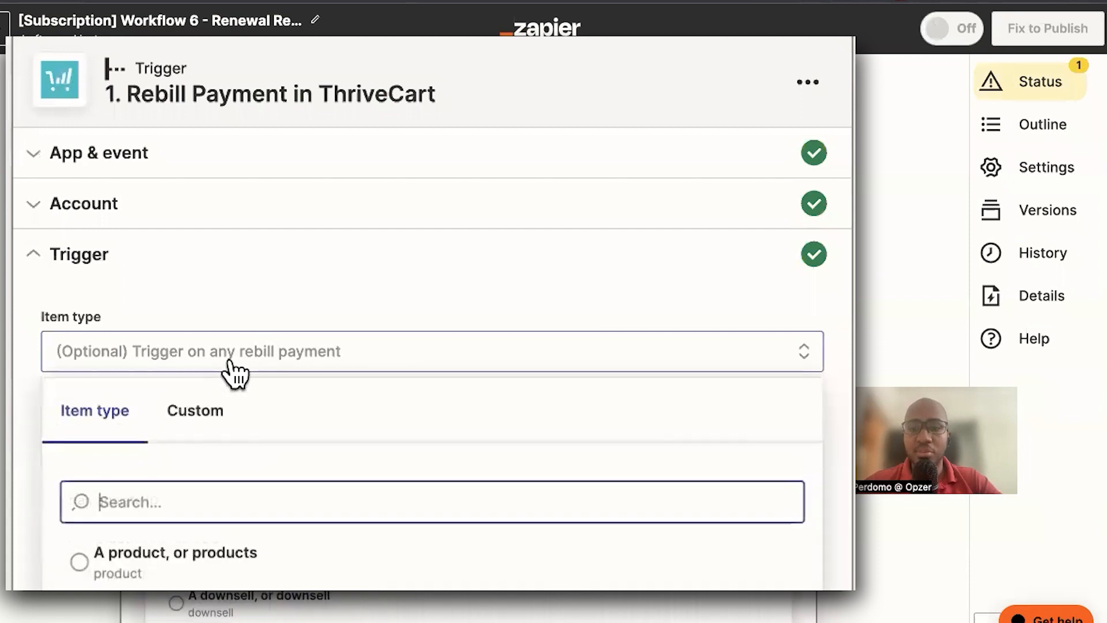
scroll(230, 369, "down", 3)
left_click(179, 418)
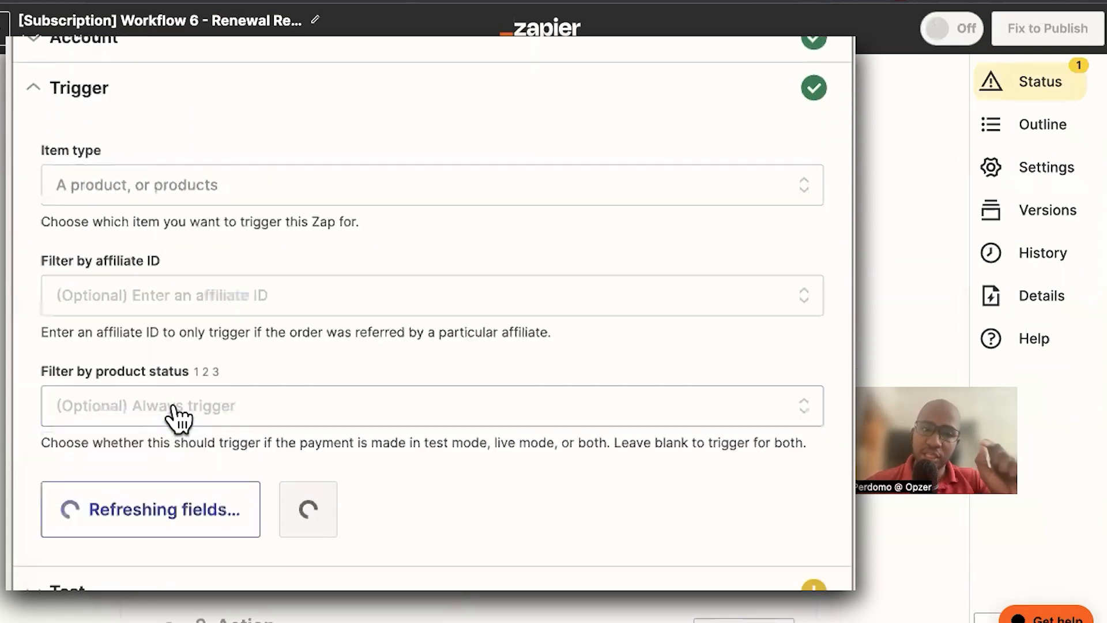
left_click(228, 318)
left_click(248, 504)
Step: Set the trigger's pricing option to Annual Subscription ($12.00/year) and proceed to the trigger test
left_click(193, 460)
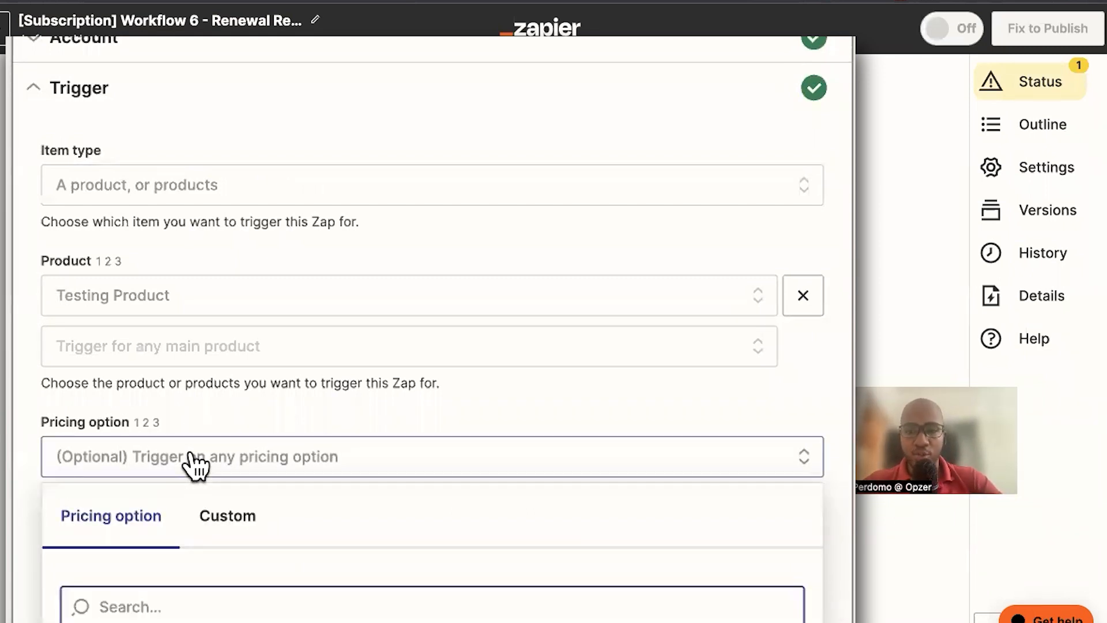
scroll(193, 462, "down", 3)
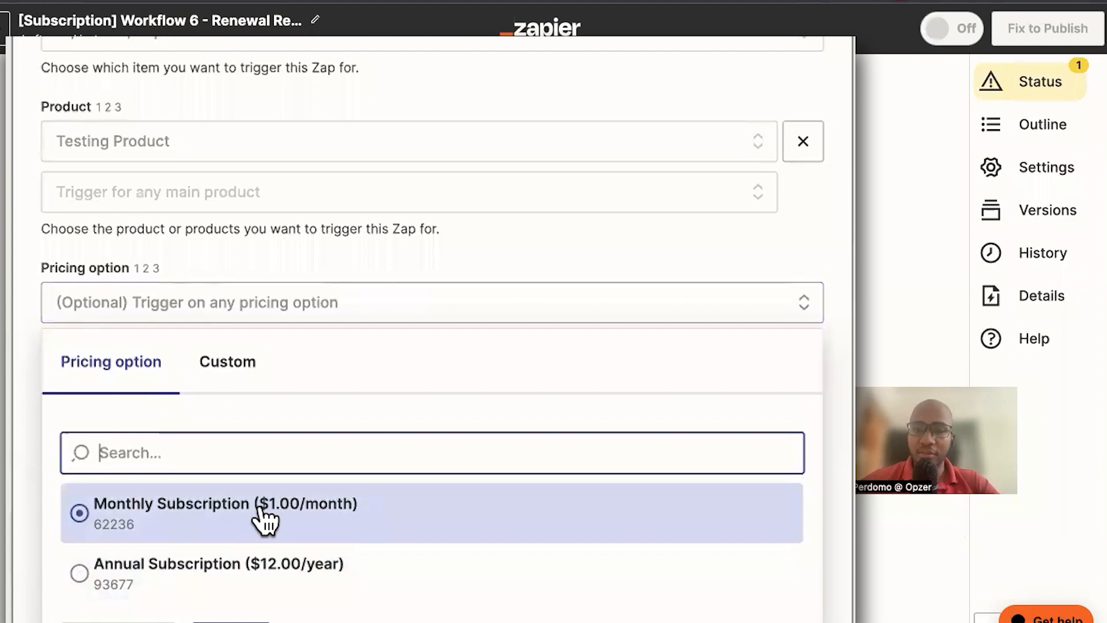
left_click(214, 570)
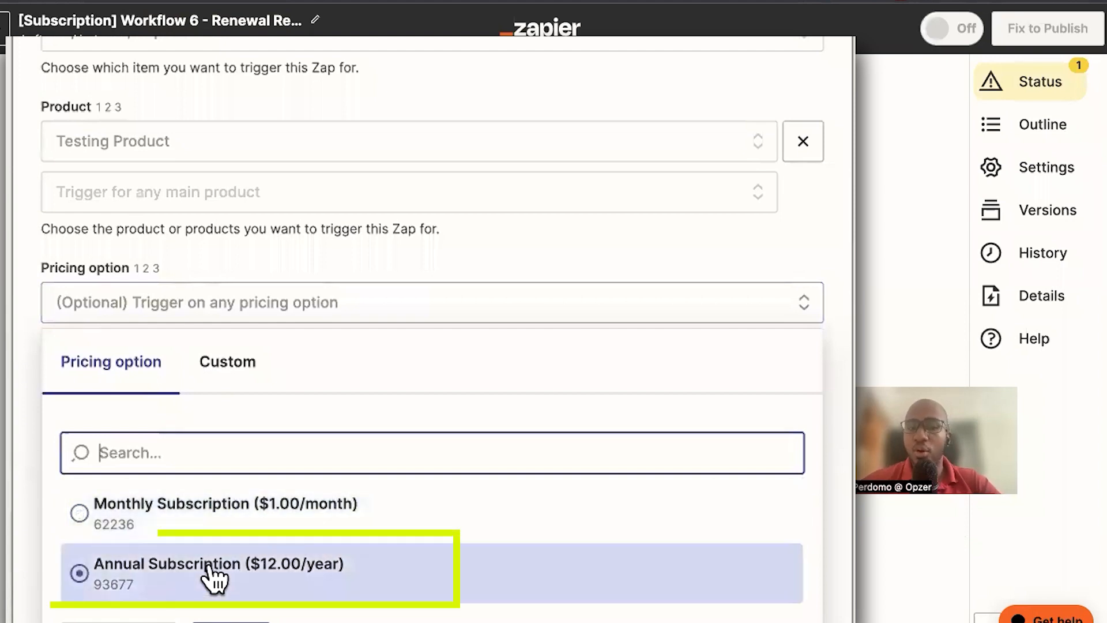
left_click(237, 613)
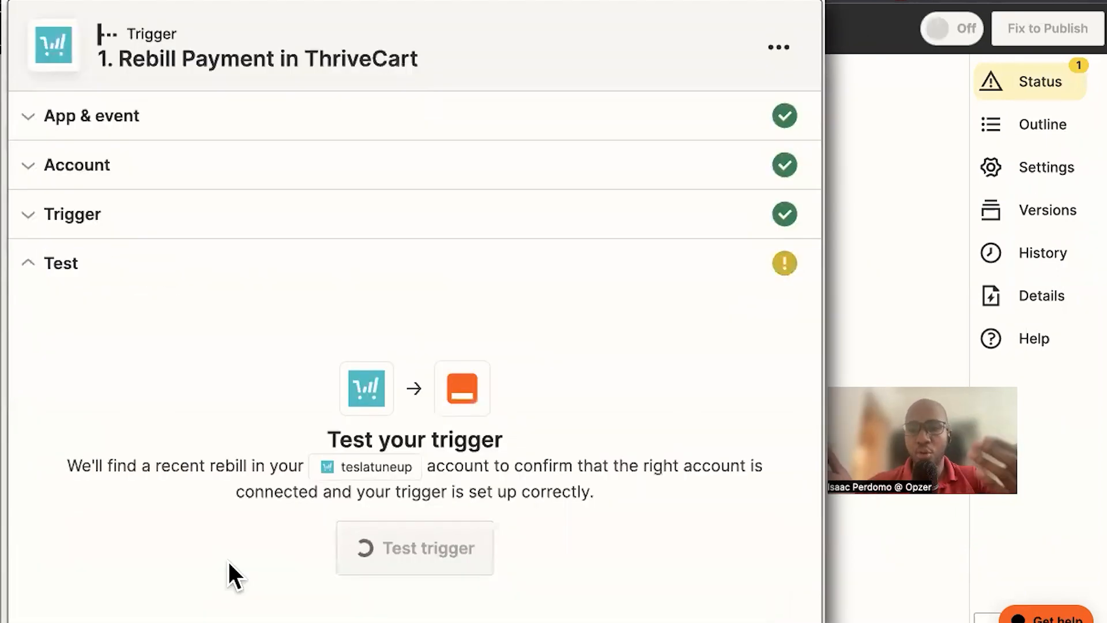
Step: Run the trigger test and review the retrieved rebill sample data
scroll(346, 519, "down", 3)
left_click(414, 448)
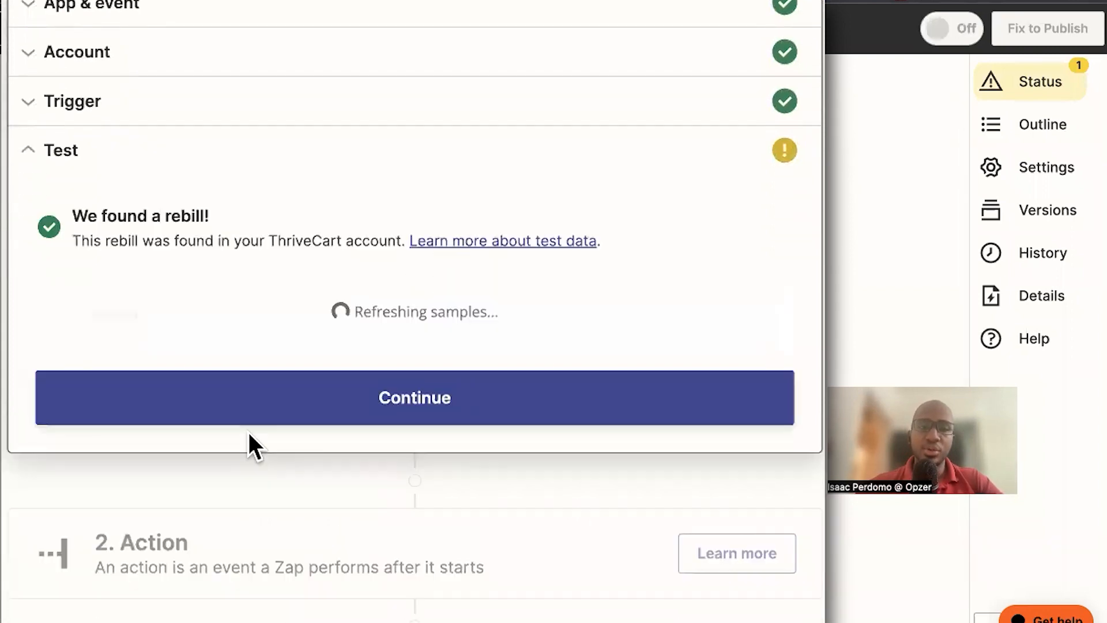
scroll(198, 341, "down", 8)
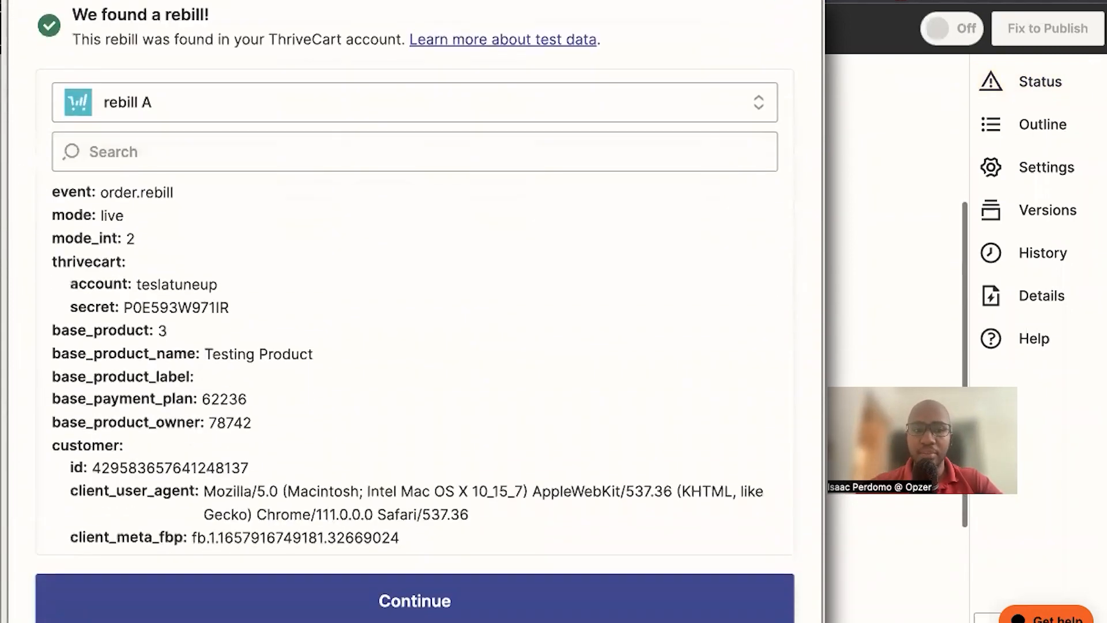
Step: Add an ActiveCampaign action with the Create or Update Contact event and accept the connected account
left_click(197, 341)
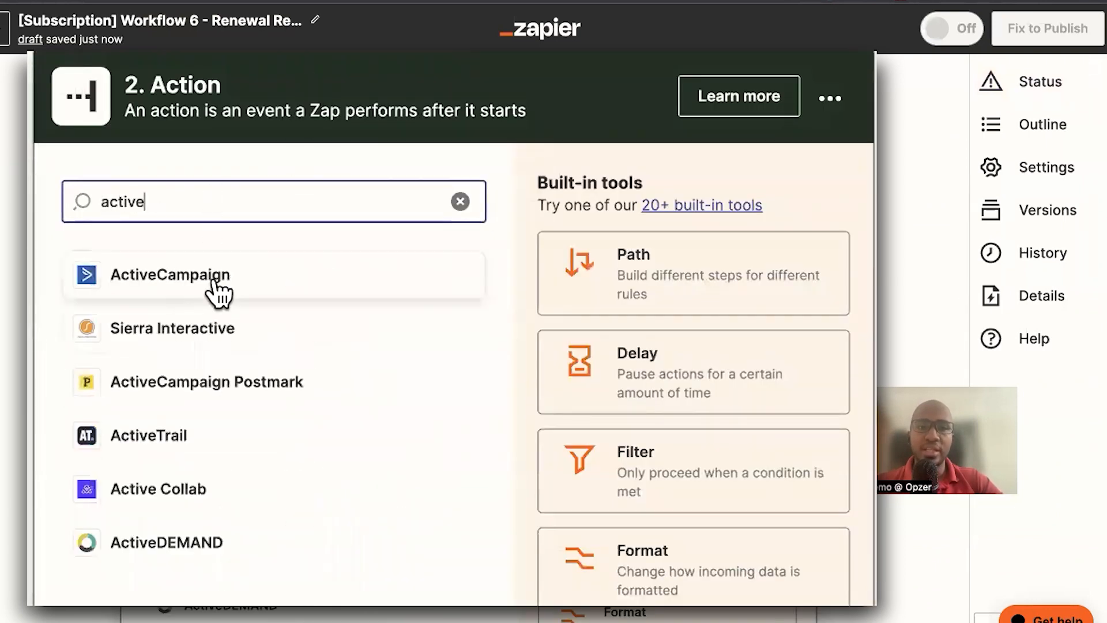
left_click(217, 290)
left_click(241, 410)
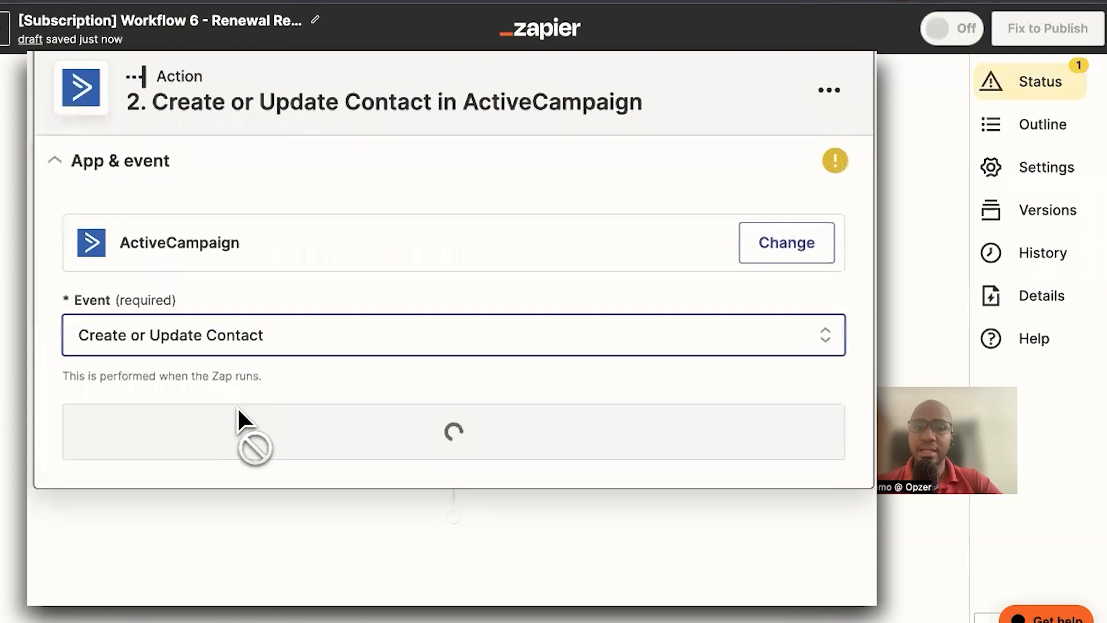
left_click(262, 456)
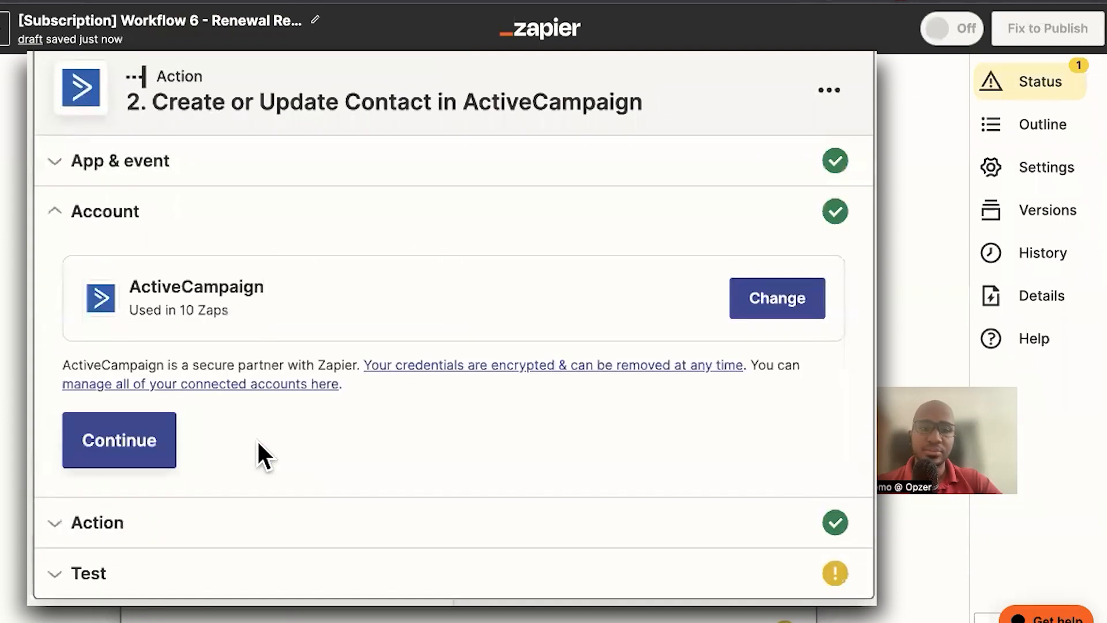
left_click(123, 452)
scroll(122, 454, "down", 5)
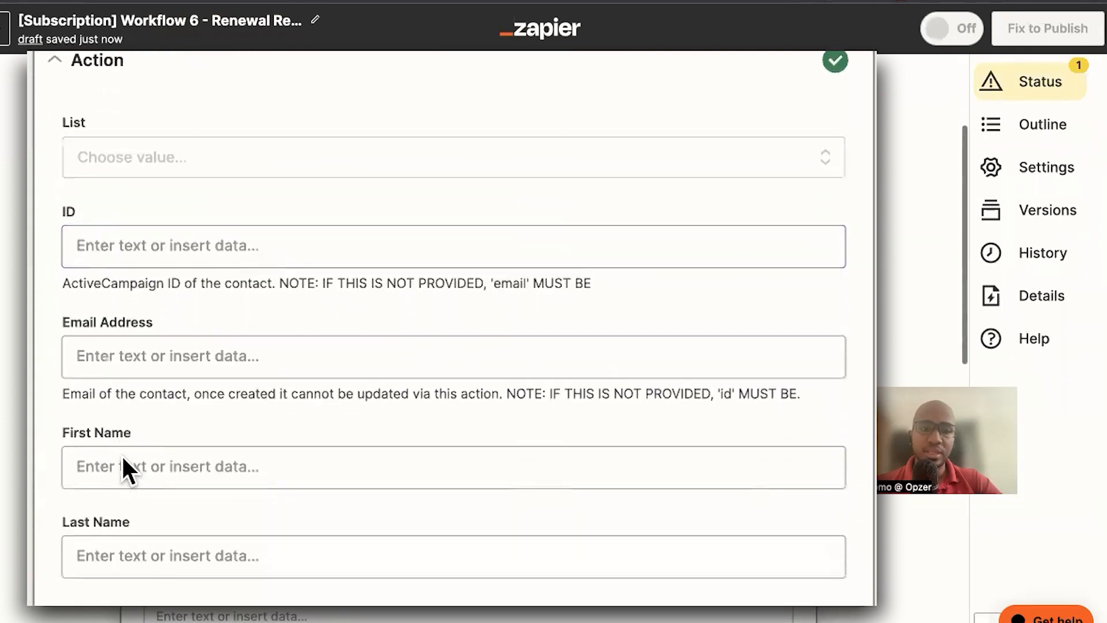
left_click(245, 236)
left_click(234, 456)
Step: Find the Next payment date value by searching for "next" and map it to the Renewal Date field
scroll(56, 368, "down", 10)
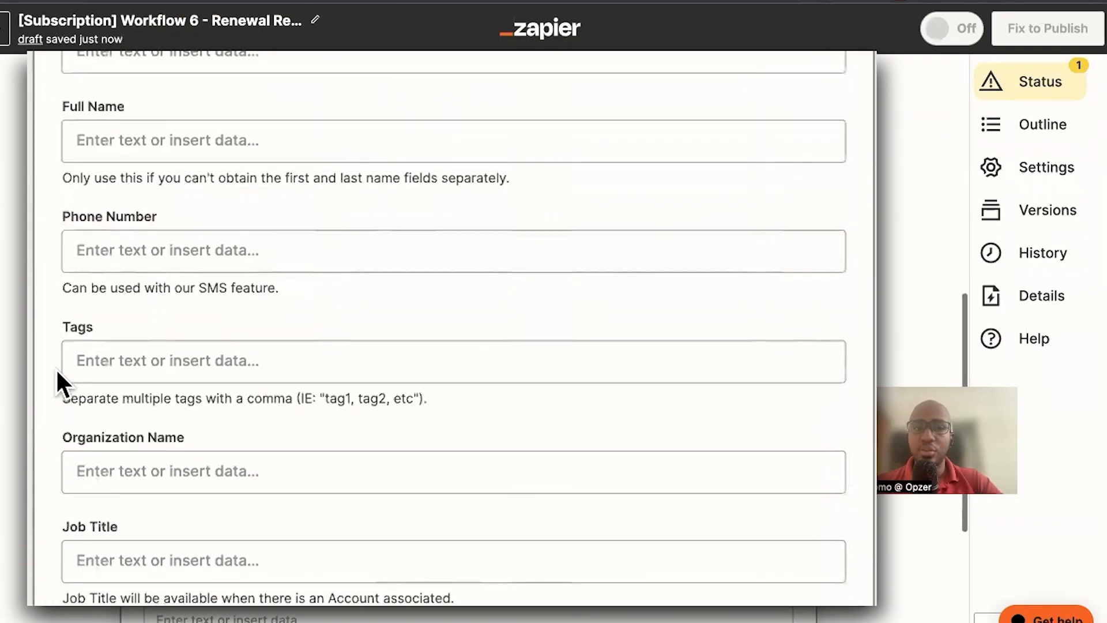
left_click(149, 460)
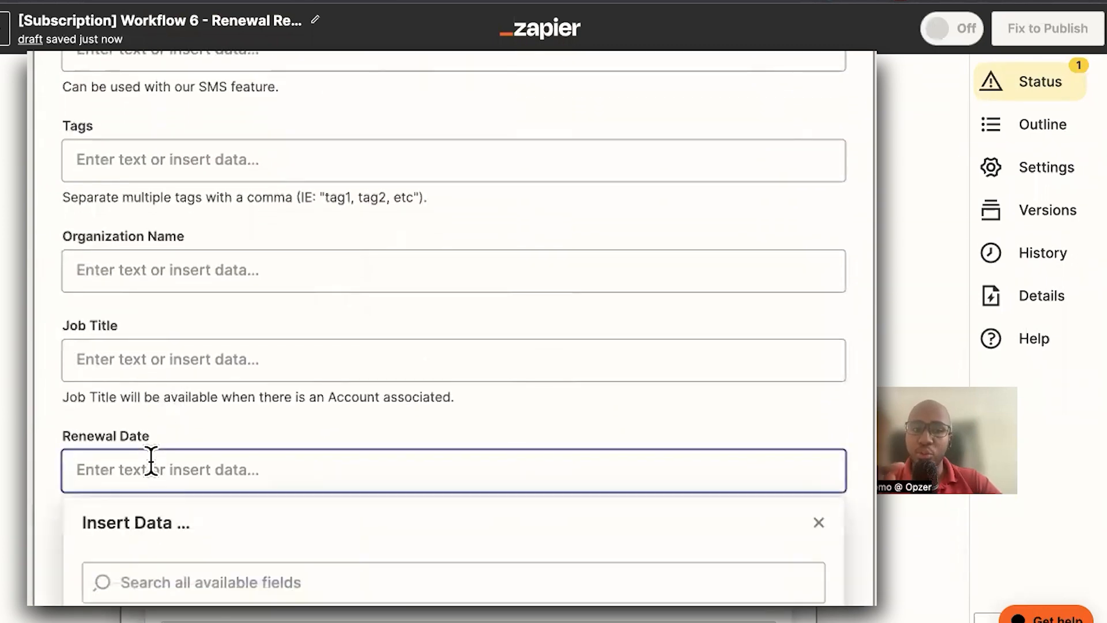
left_click(286, 437)
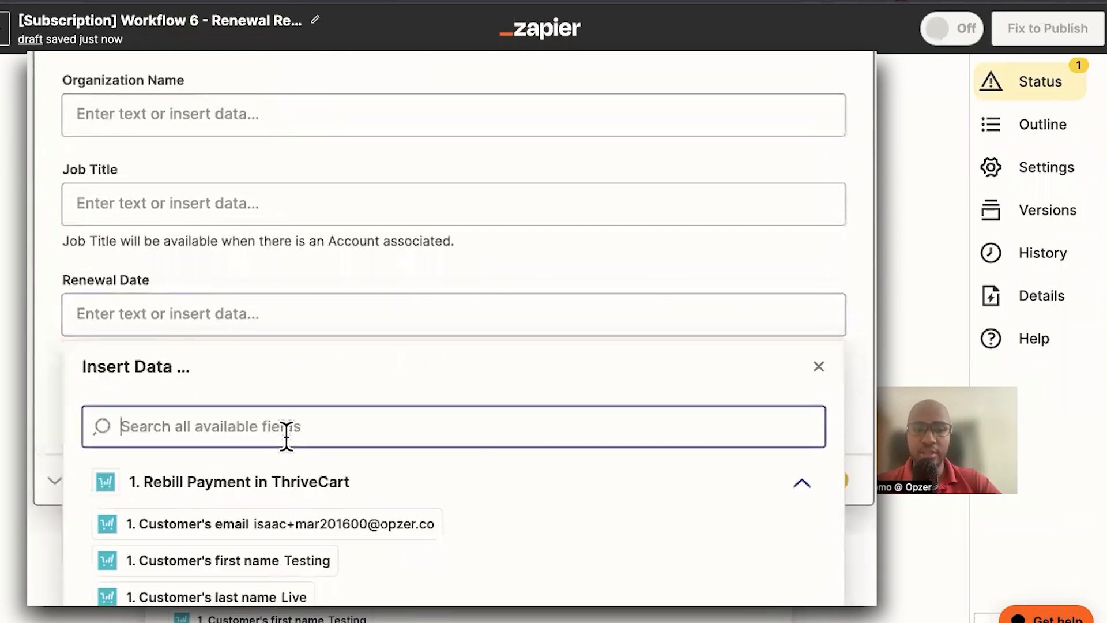
type("next")
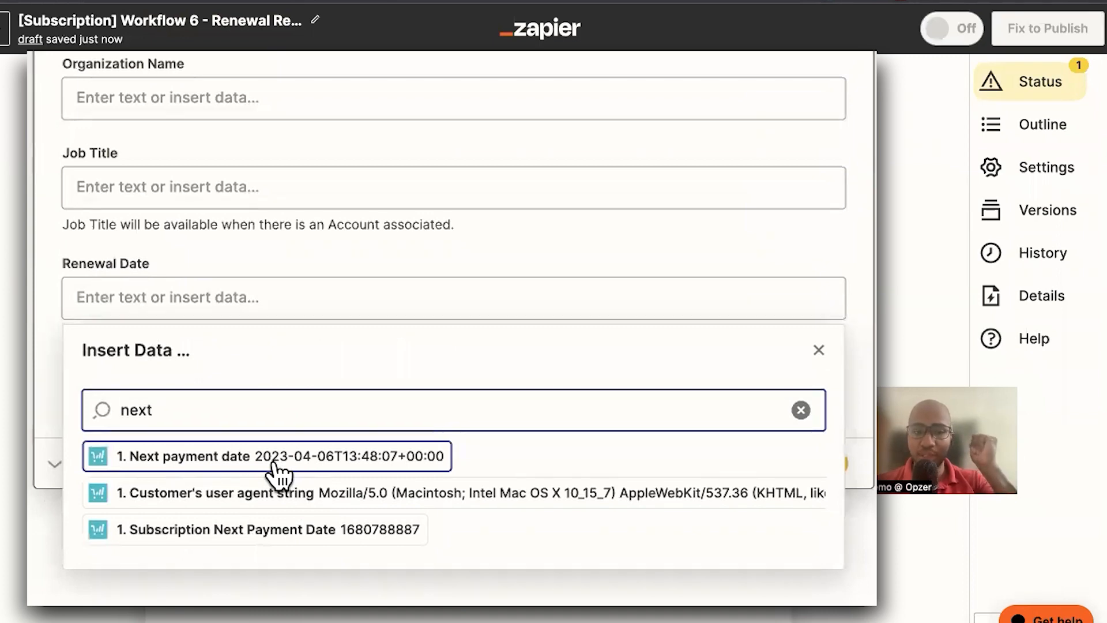
left_click(276, 464)
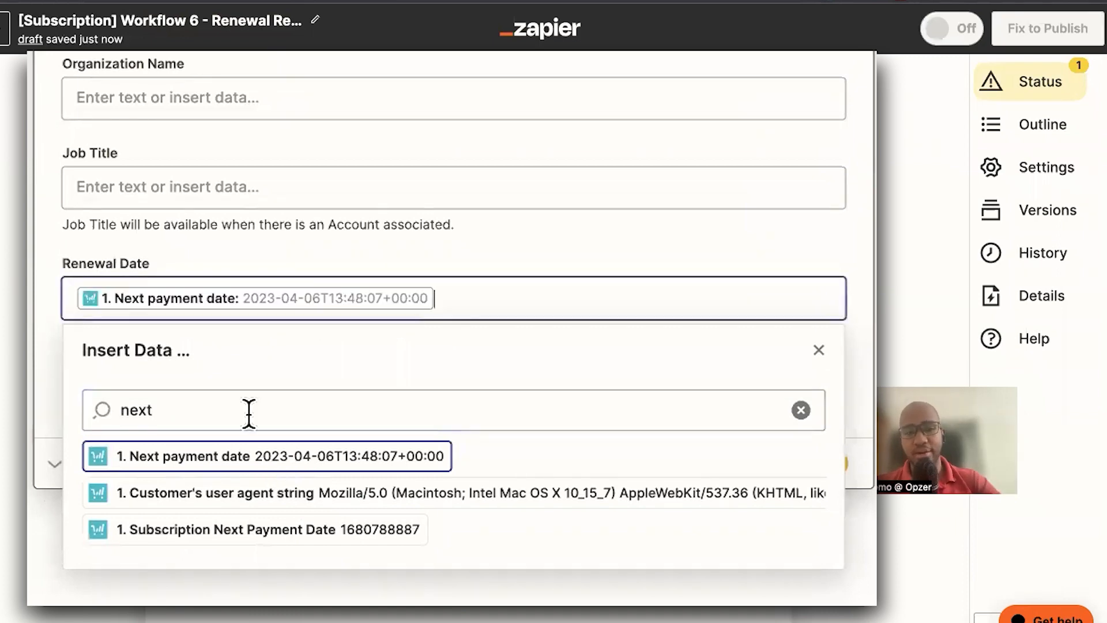
Step: Finish the action's field setup and run the test that sends the contact to ActiveCampaign
left_click(57, 390)
left_click(302, 383)
scroll(300, 404, "up", 2)
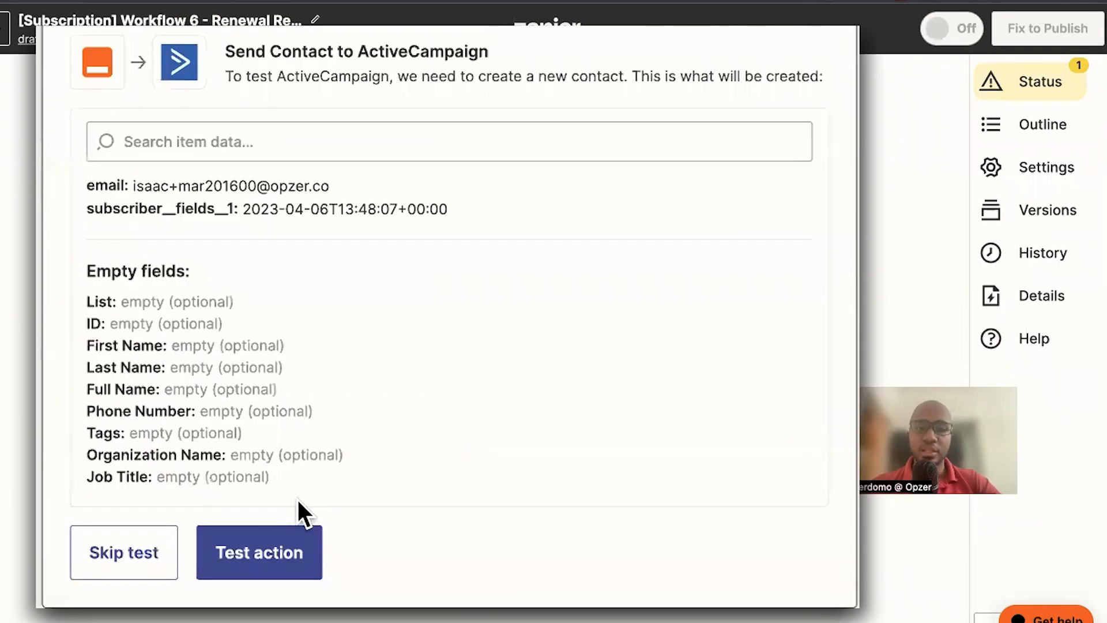
left_click(258, 551)
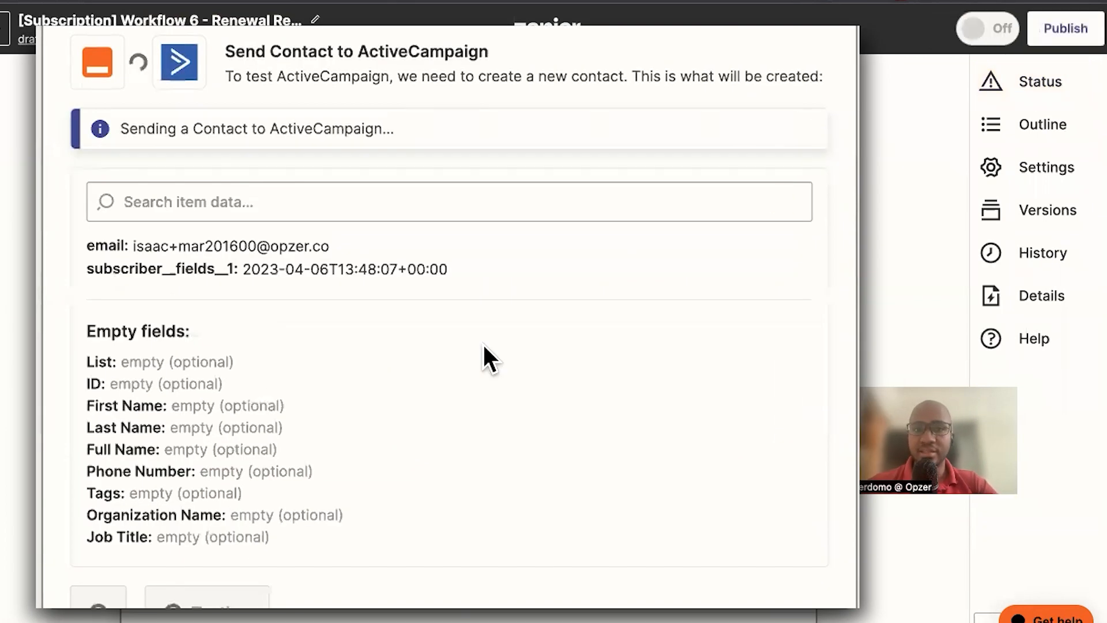
Step: Switch to ActiveCampaign, open the test contact's record and check its Renewal Date value
double_click(180, 335)
left_click(360, 475)
left_click(539, 359)
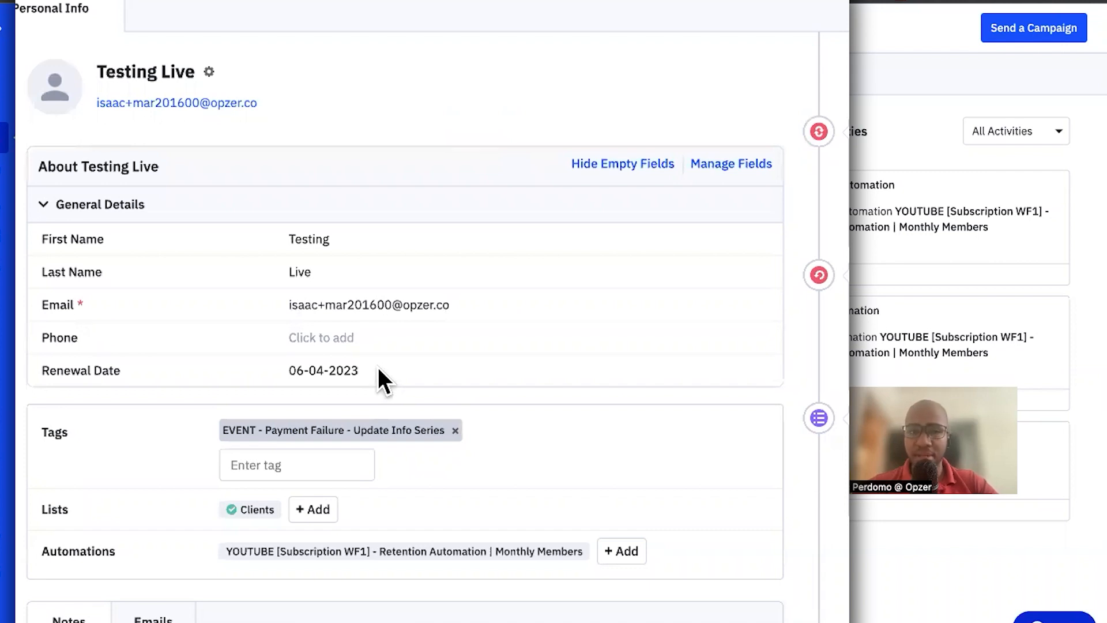
left_click_drag(378, 367, 244, 379)
left_click(238, 379)
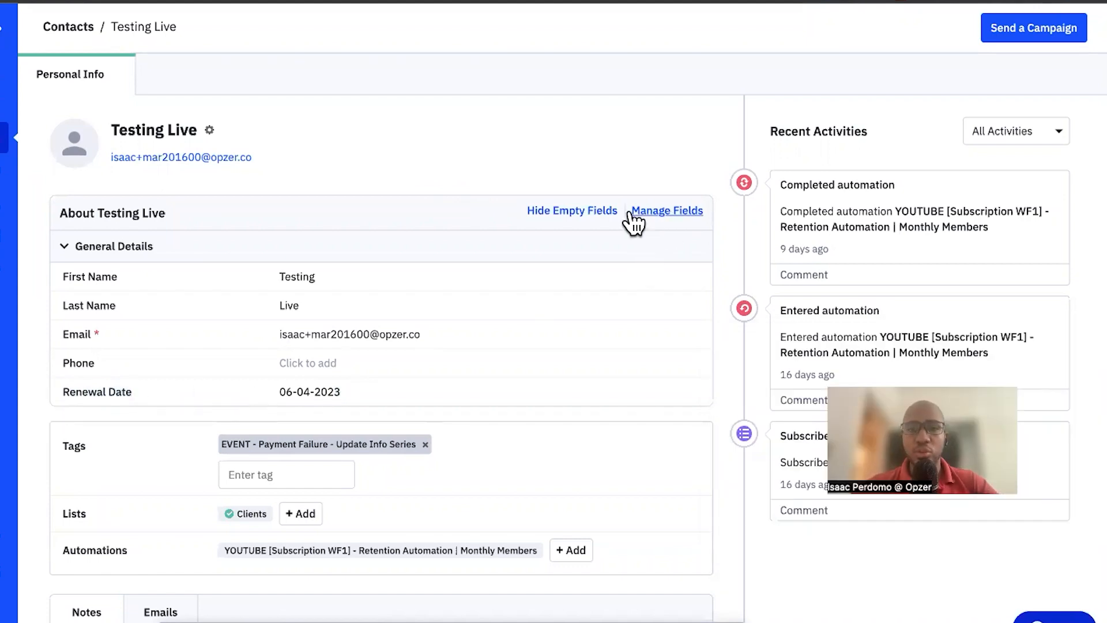
Step: Open the contact field management page and examine the Renewal Date field's name and type
left_click(689, 214)
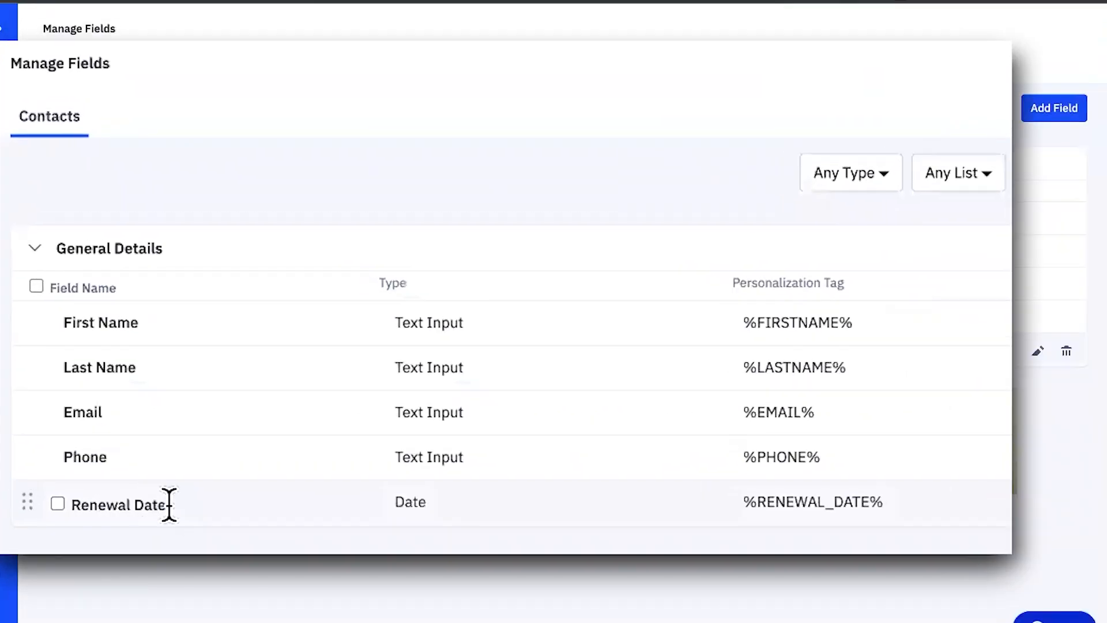
left_click_drag(169, 504, 72, 501)
left_click_drag(393, 502, 479, 507)
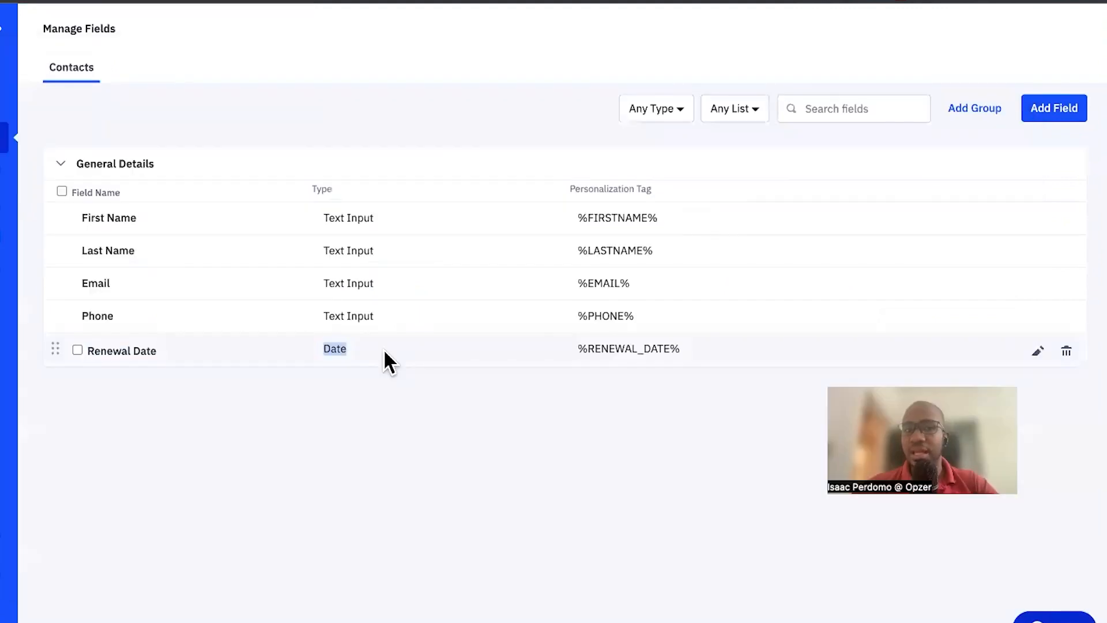
left_click(387, 451)
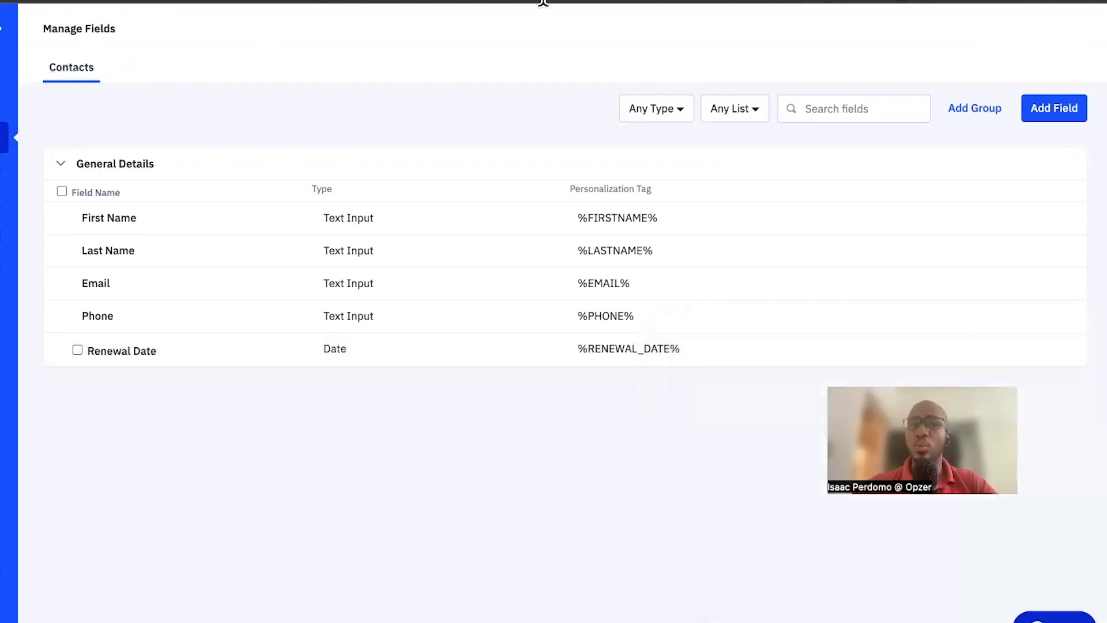
Step: Create a new automation from scratch in ActiveCampaign and choose the Date based trigger for it
key("Return")
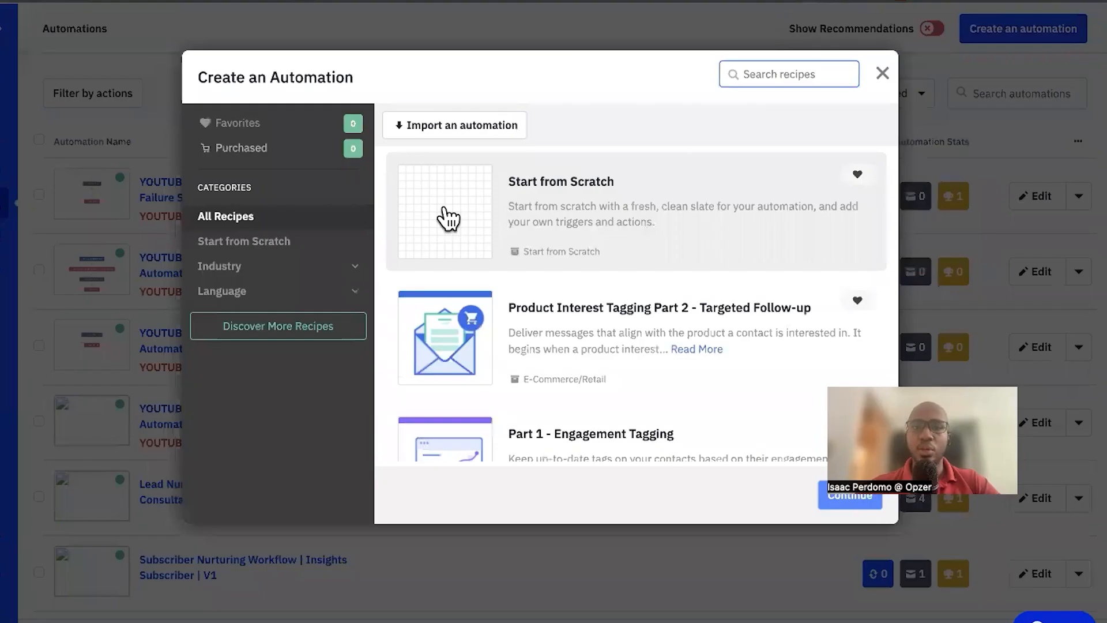
left_click(448, 218)
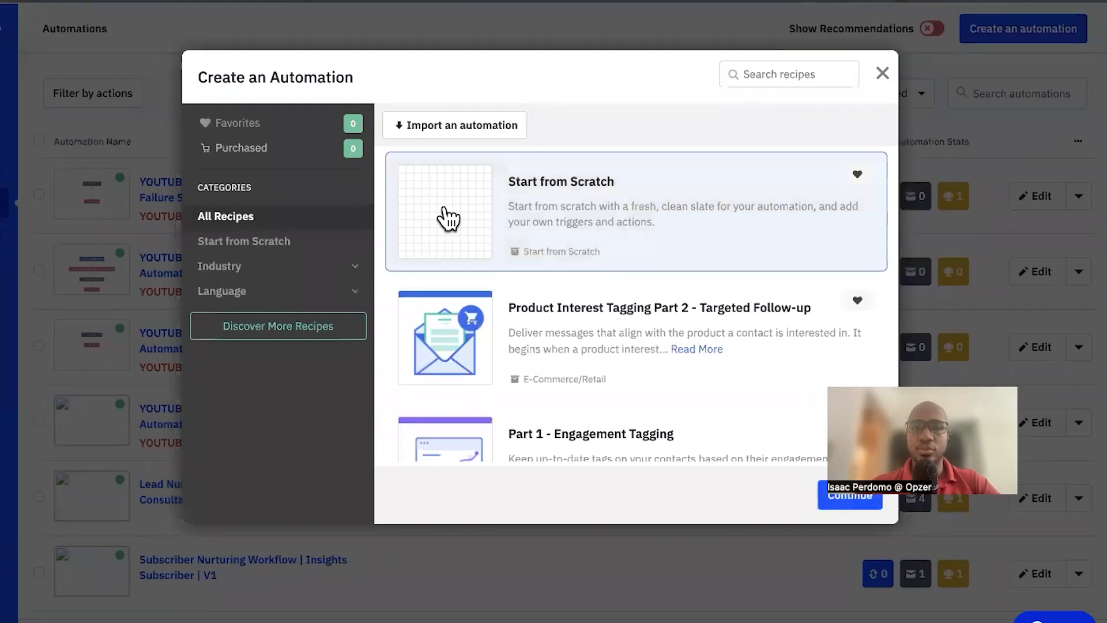
left_click(836, 505)
left_click_drag(228, 45, 781, 37)
left_click(780, 37)
type("date")
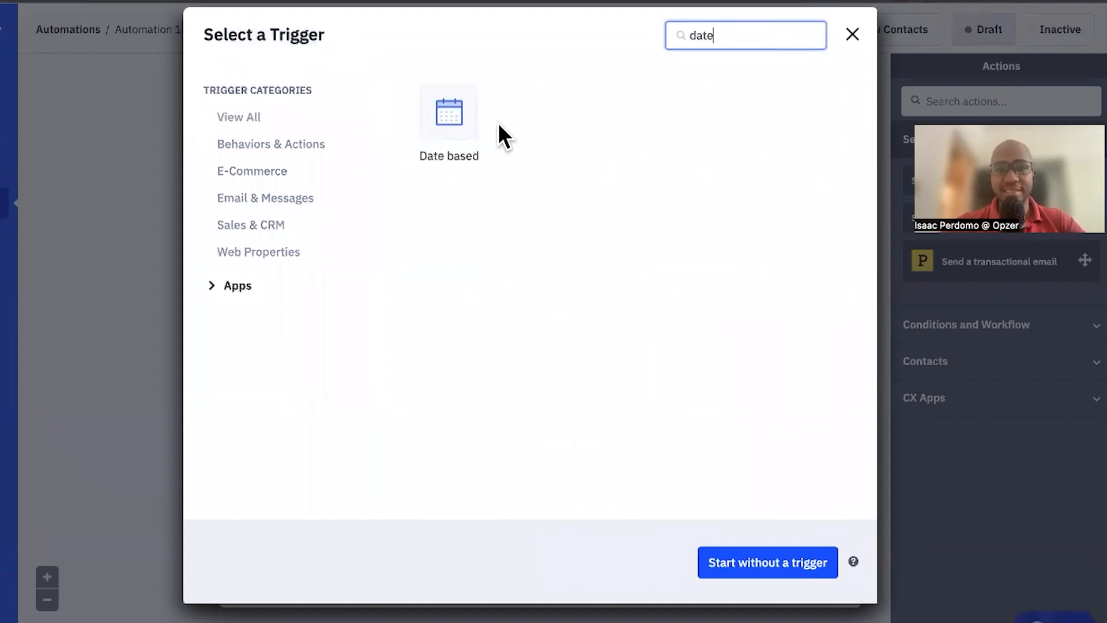
left_click(465, 124)
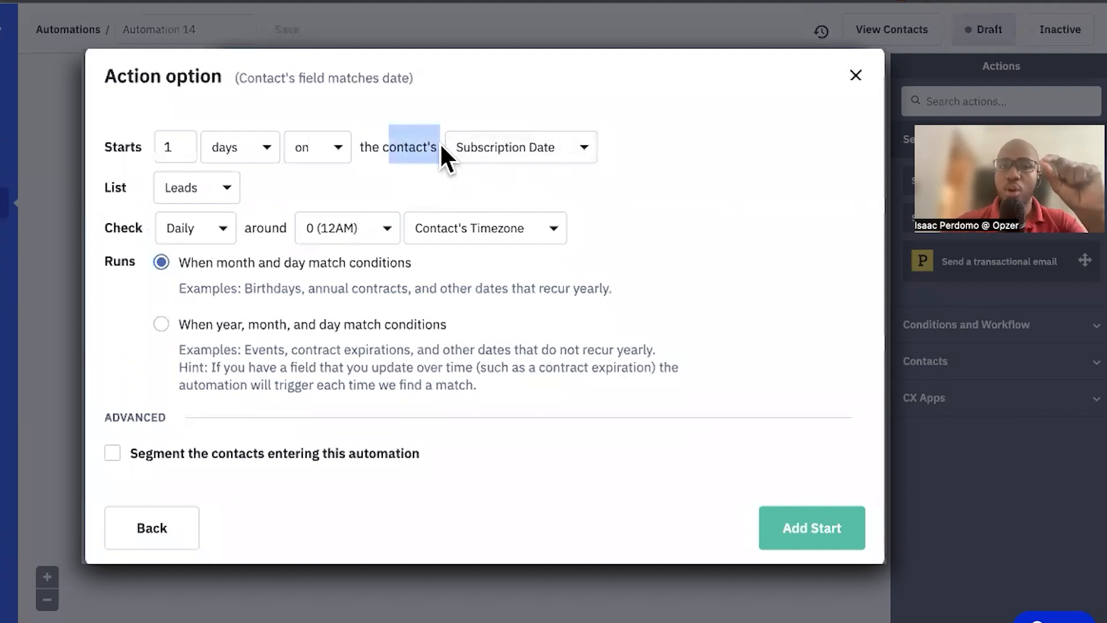
Step: Start the automation 14 days before the contact's Renewal Date, when year, month, and day match, and close the new action dialog
left_click(483, 155)
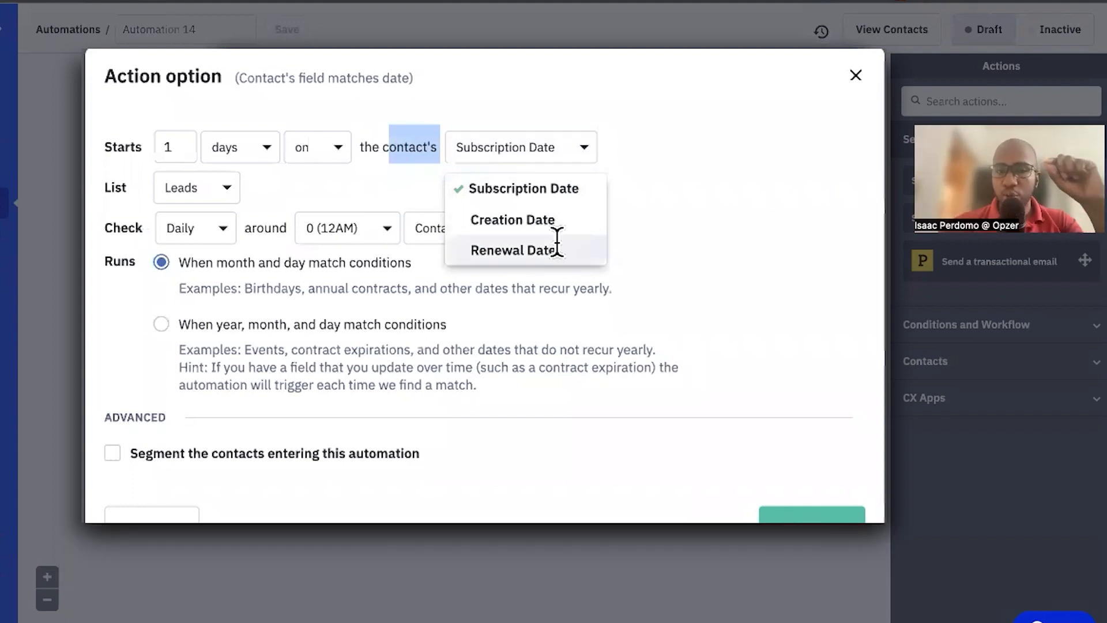
left_click(556, 249)
left_click(328, 161)
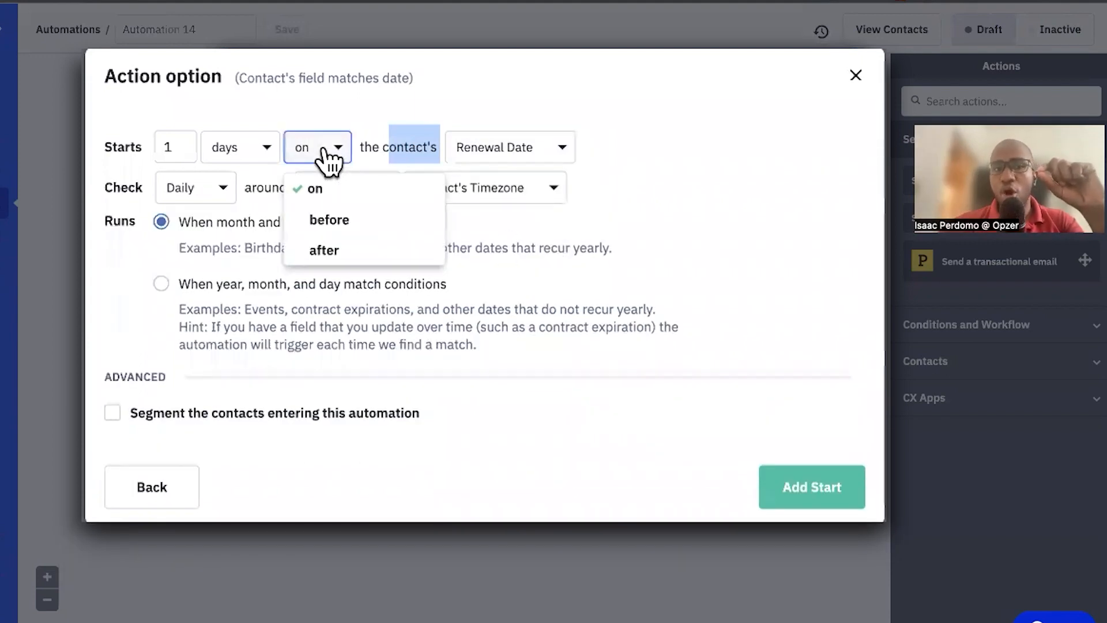
left_click(340, 226)
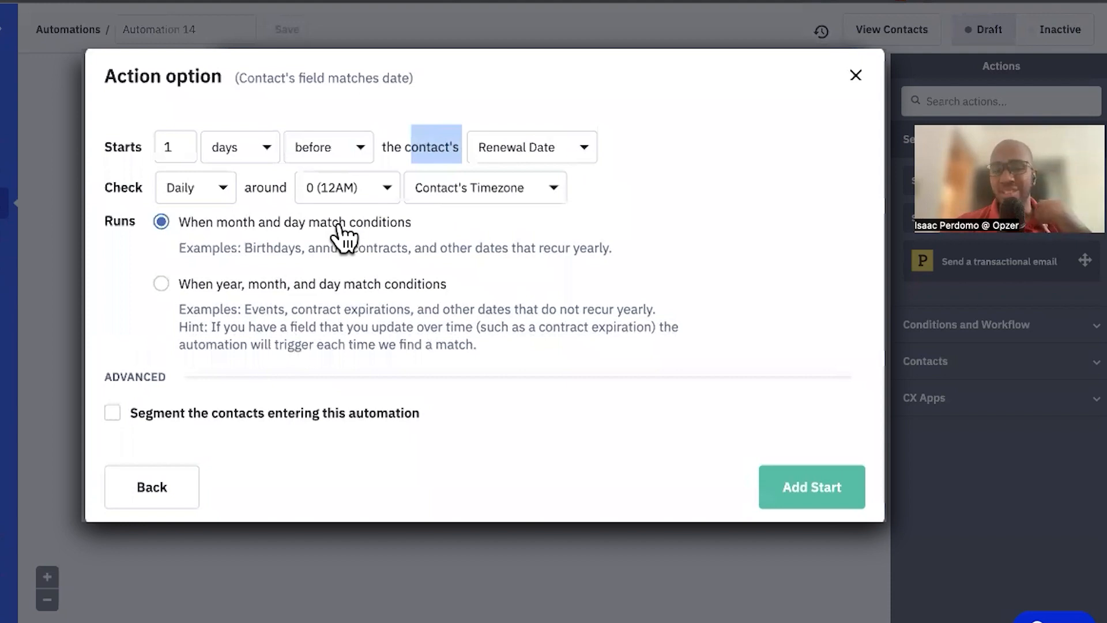
left_click(392, 145)
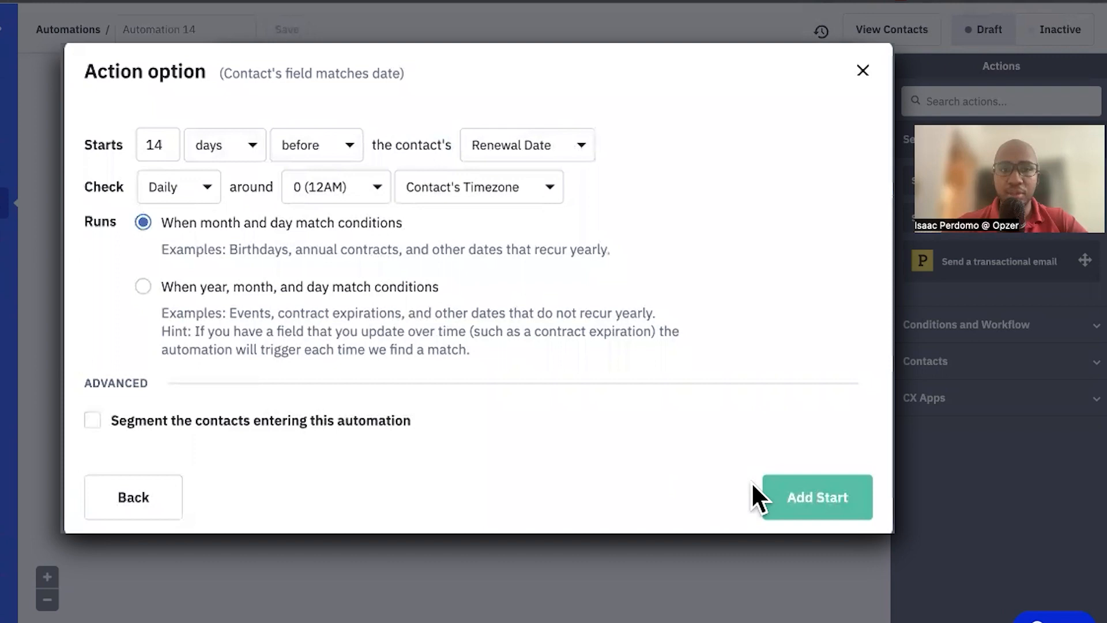
left_click(154, 289)
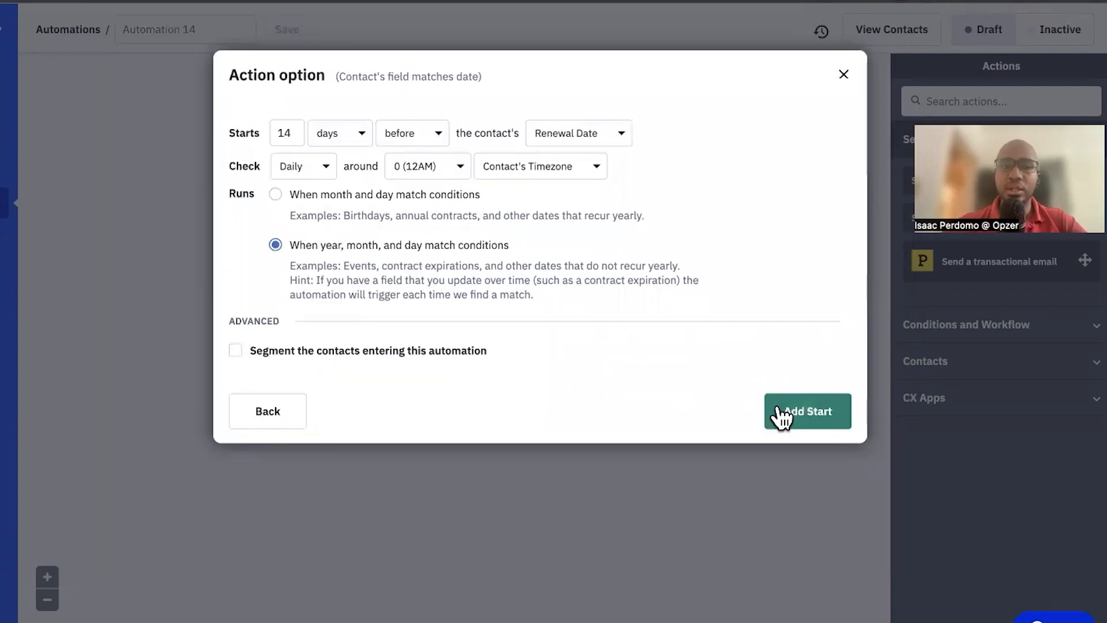
left_click(818, 497)
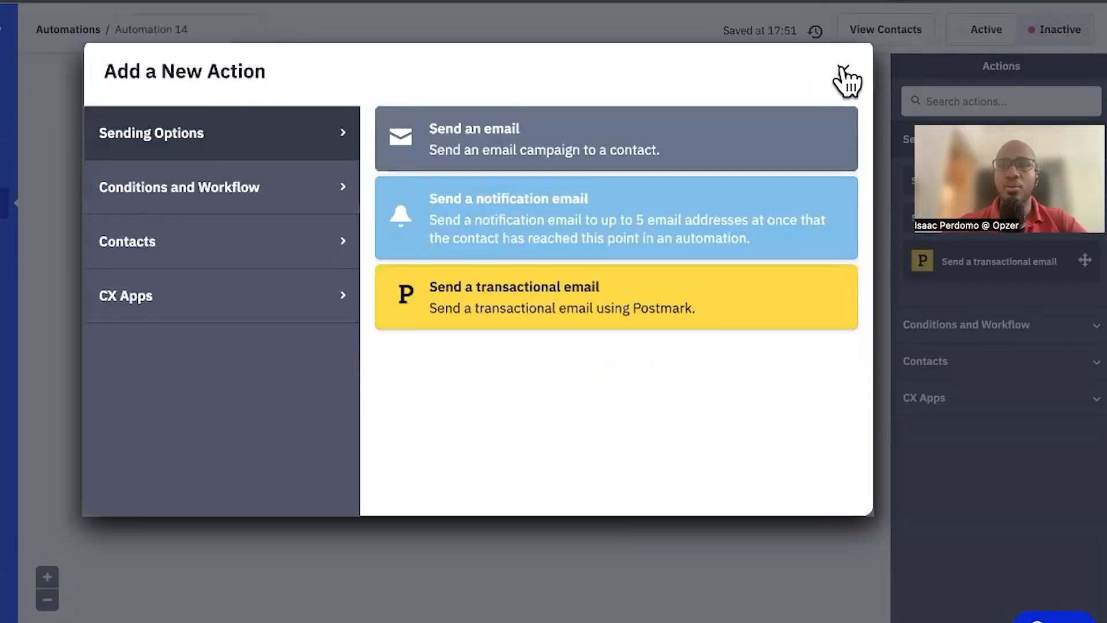
left_click(842, 70)
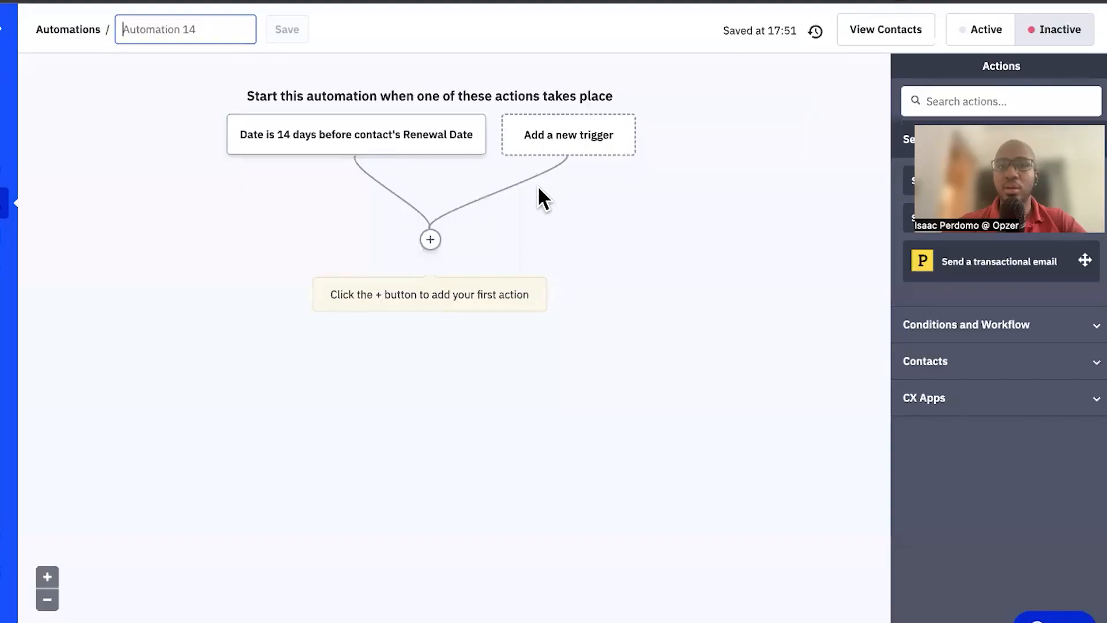
Step: Add an If/Else action directly below the Renewal Date trigger
left_click(430, 240)
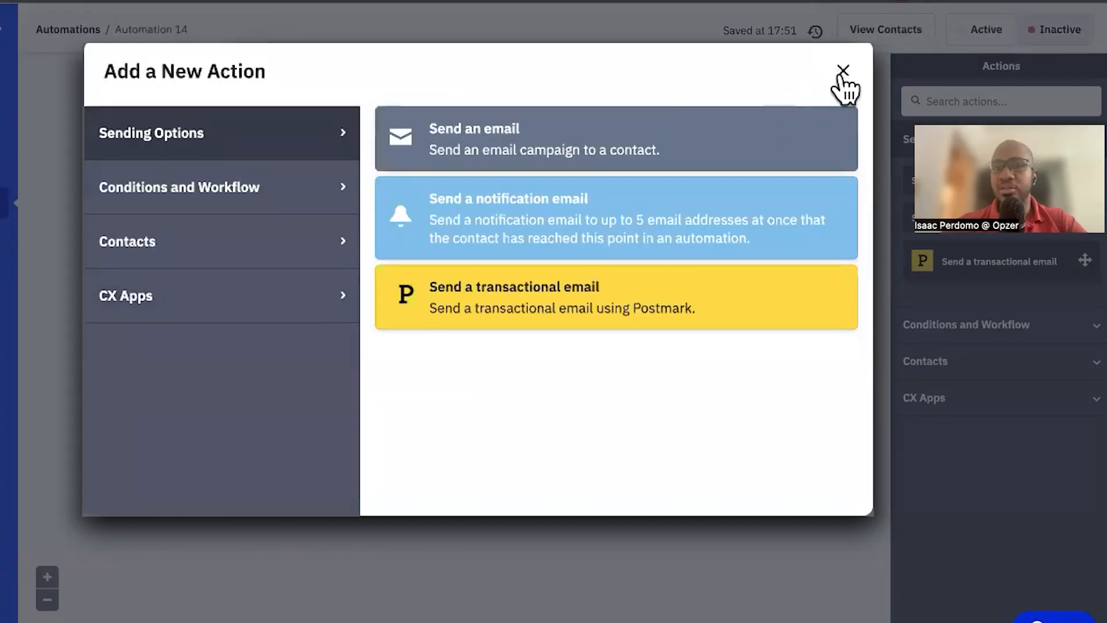
left_click(254, 198)
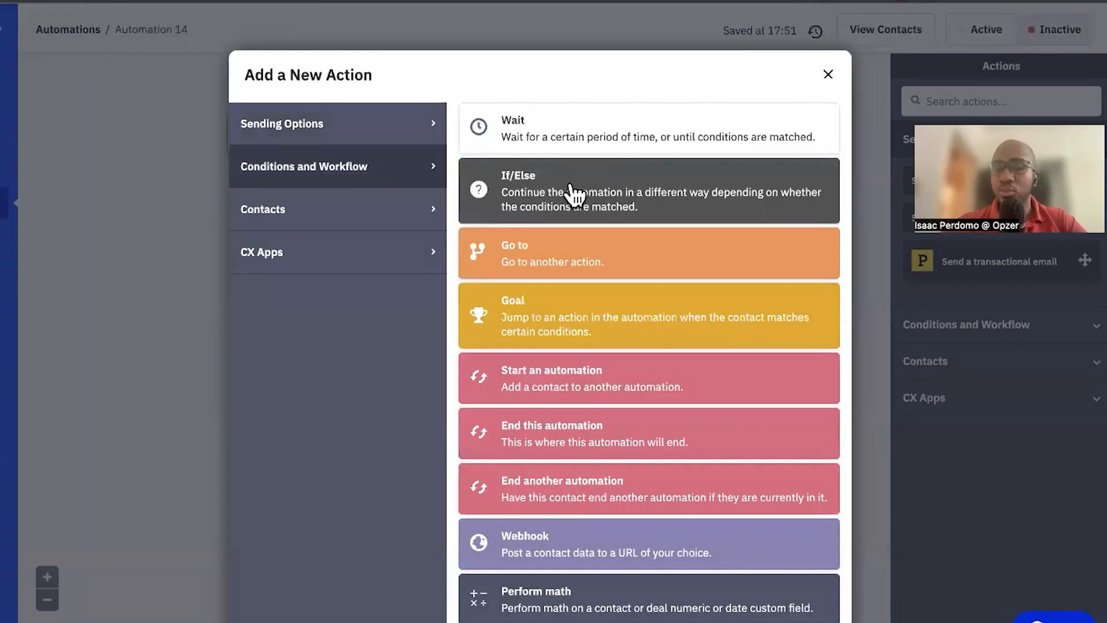
left_click(574, 195)
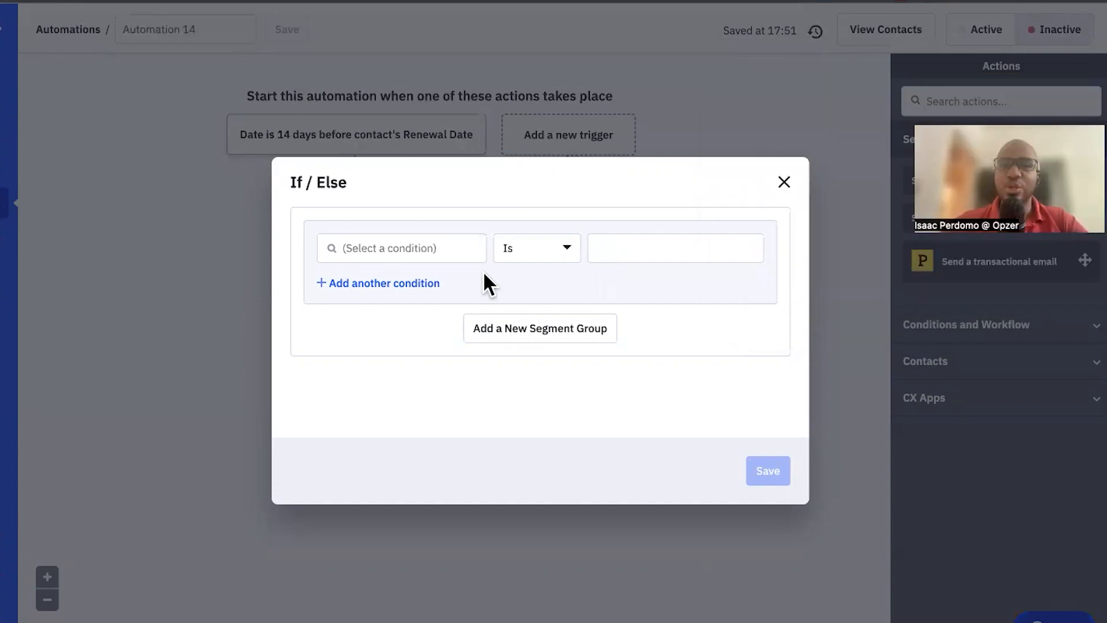
Step: Set the If/Else condition to the tag "EVENT - Cancellation Pending - Membership - Annual" existing and save it
left_click(420, 254)
type("tag")
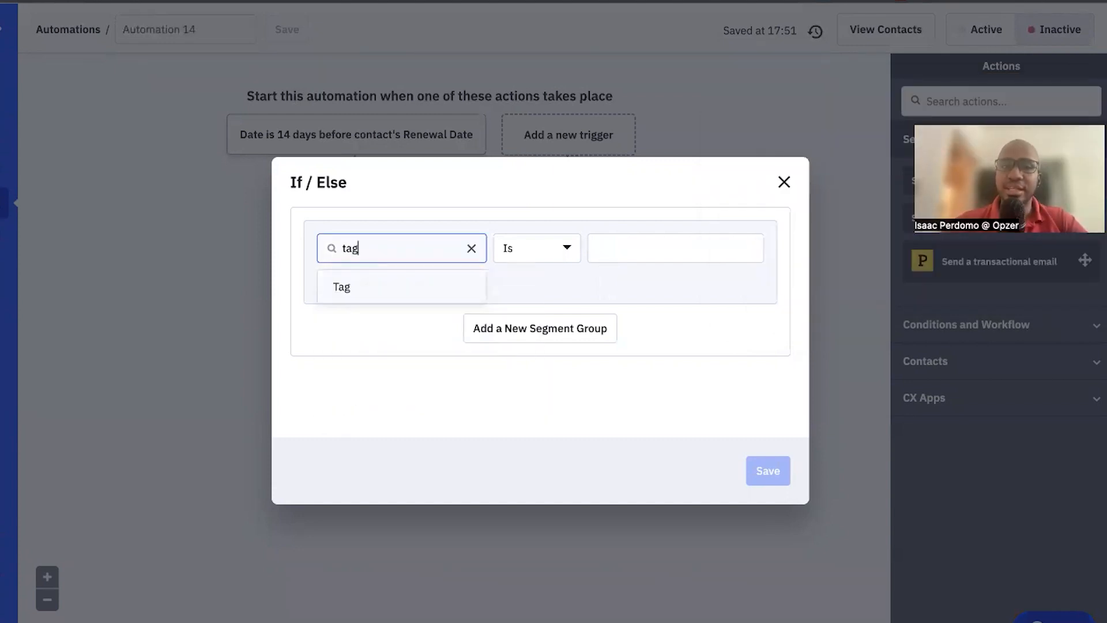
left_click(404, 287)
left_click(603, 192)
type("EVENT")
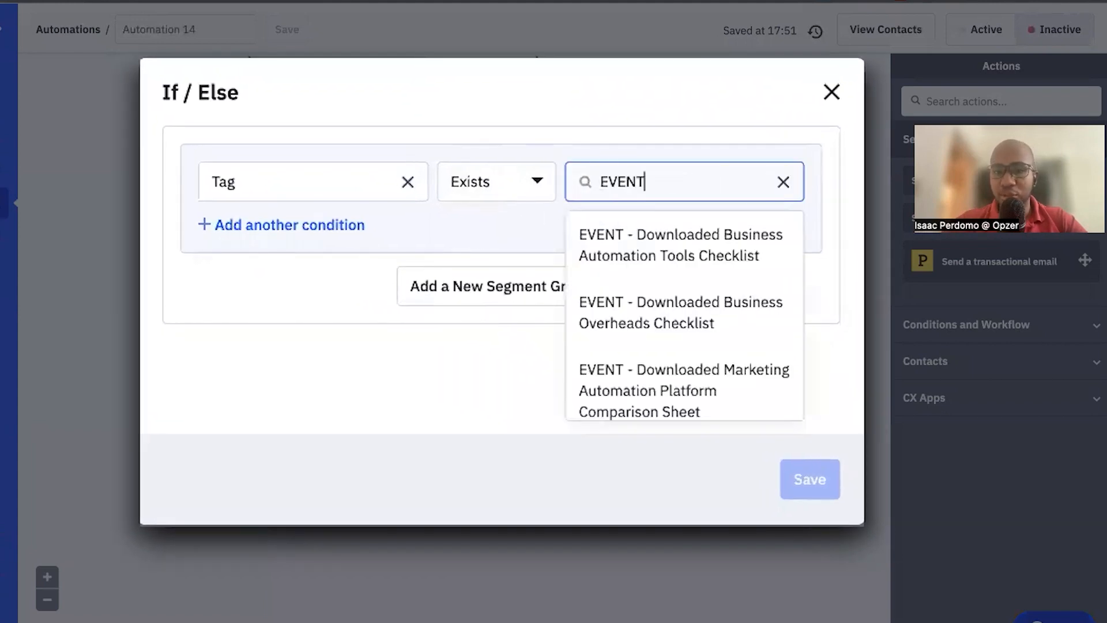
type(" -")
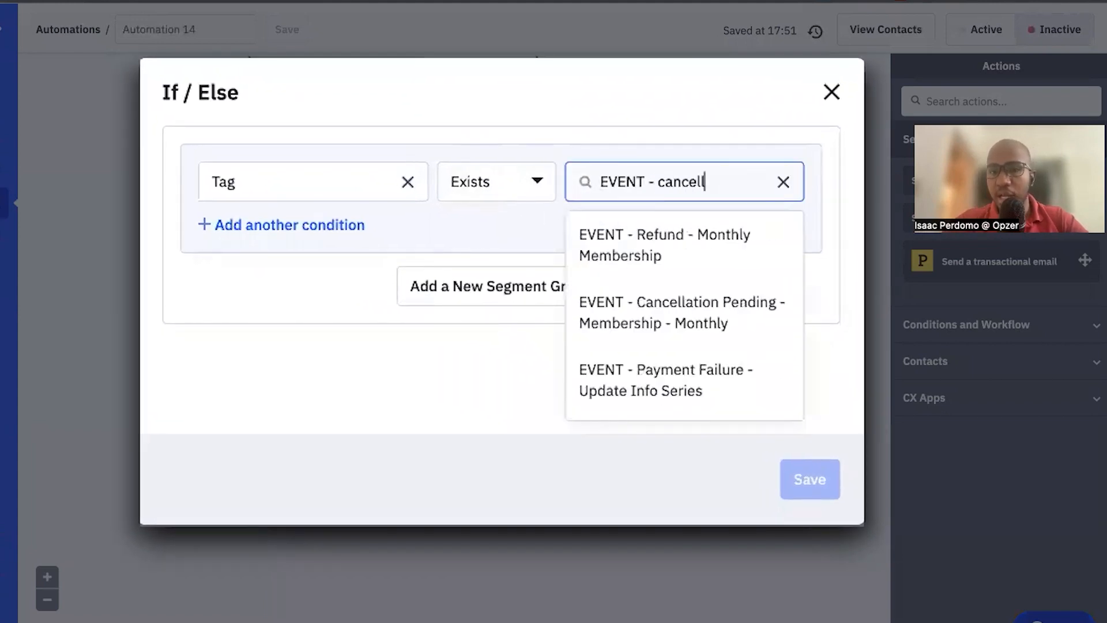
type(" cancell")
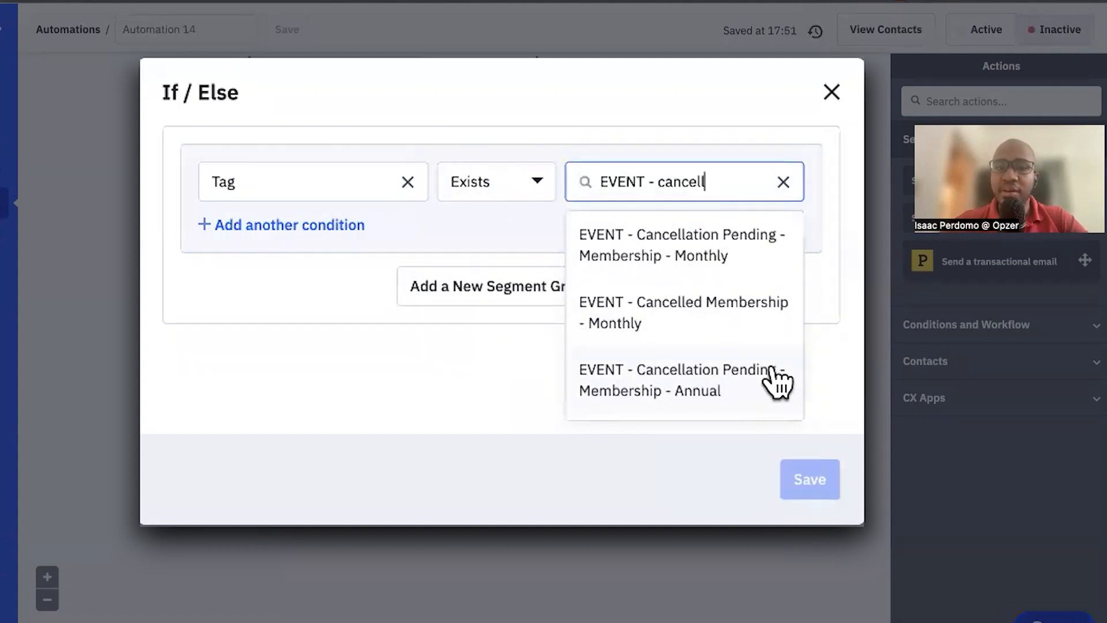
left_click(741, 382)
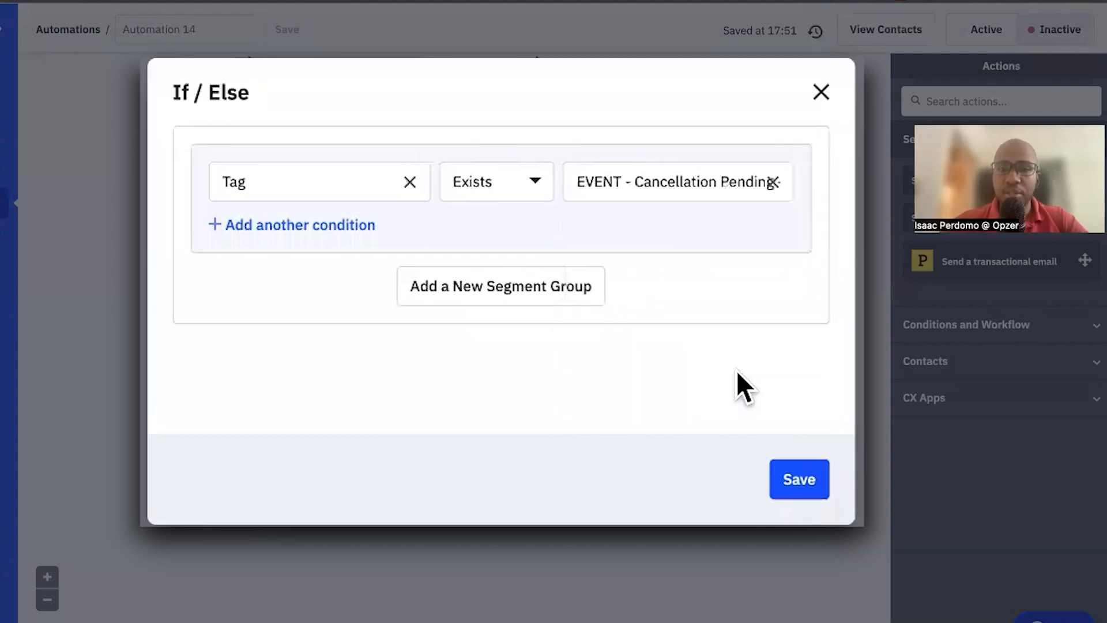
left_click(794, 501)
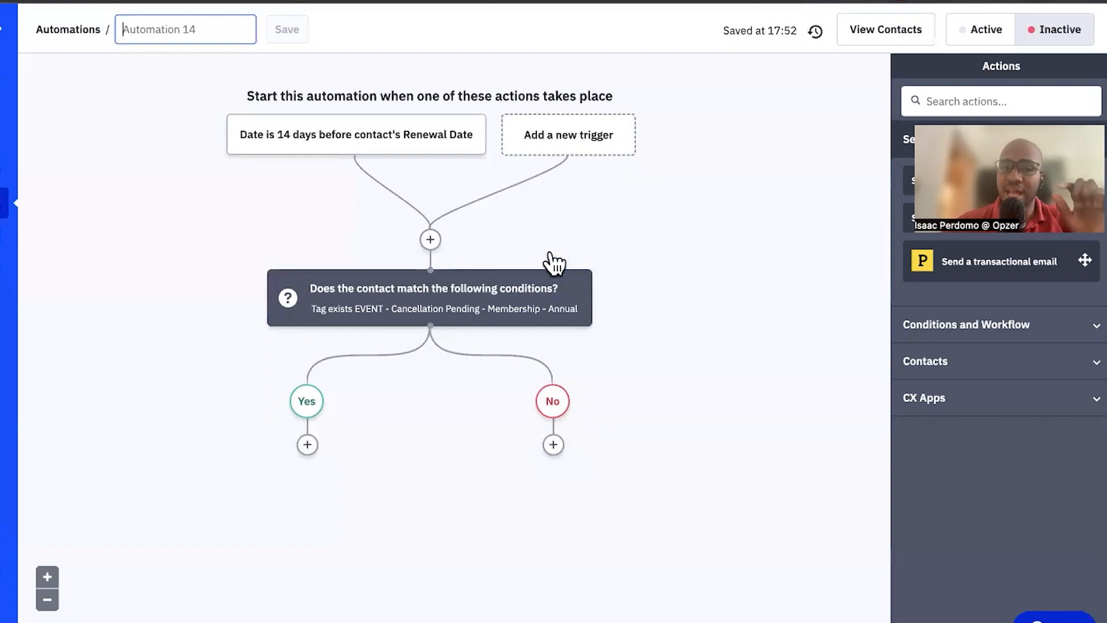
Step: Switch to Zapier, create a new Zap in the YouTube folder and name it "Workflow 6B - Tagging Cancellation Pend"
mouse_move(396, 304)
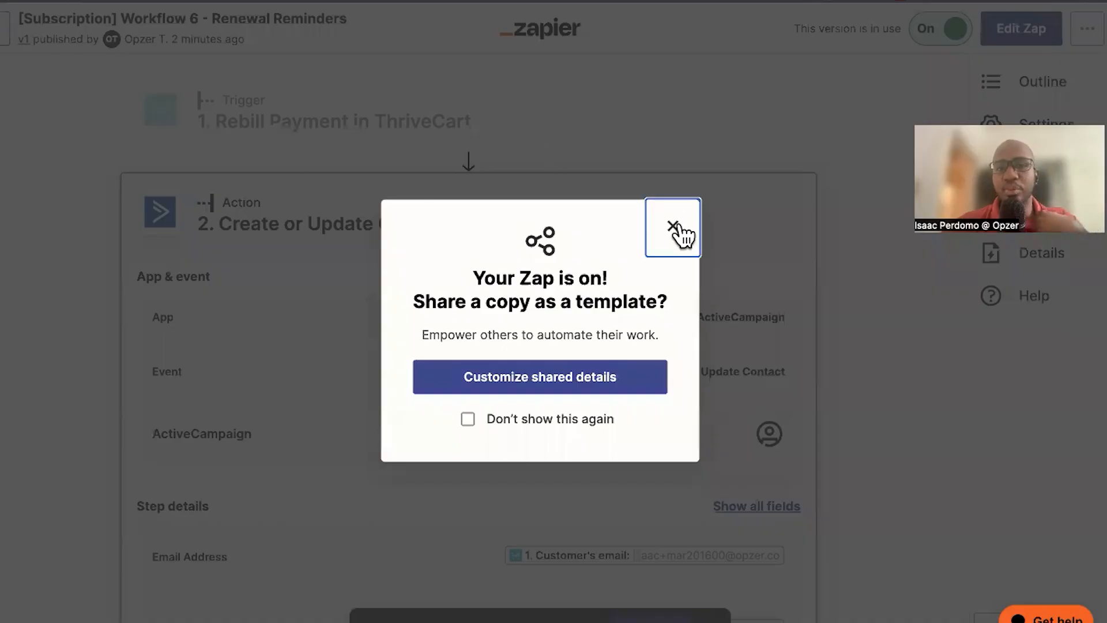
left_click(675, 227)
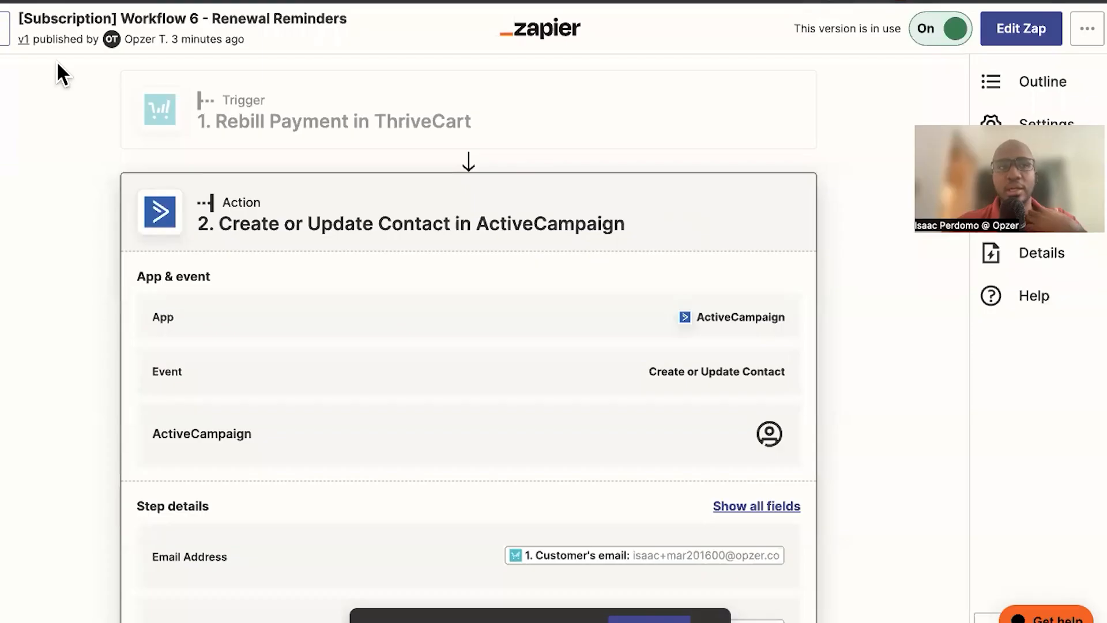
left_click(2, 43)
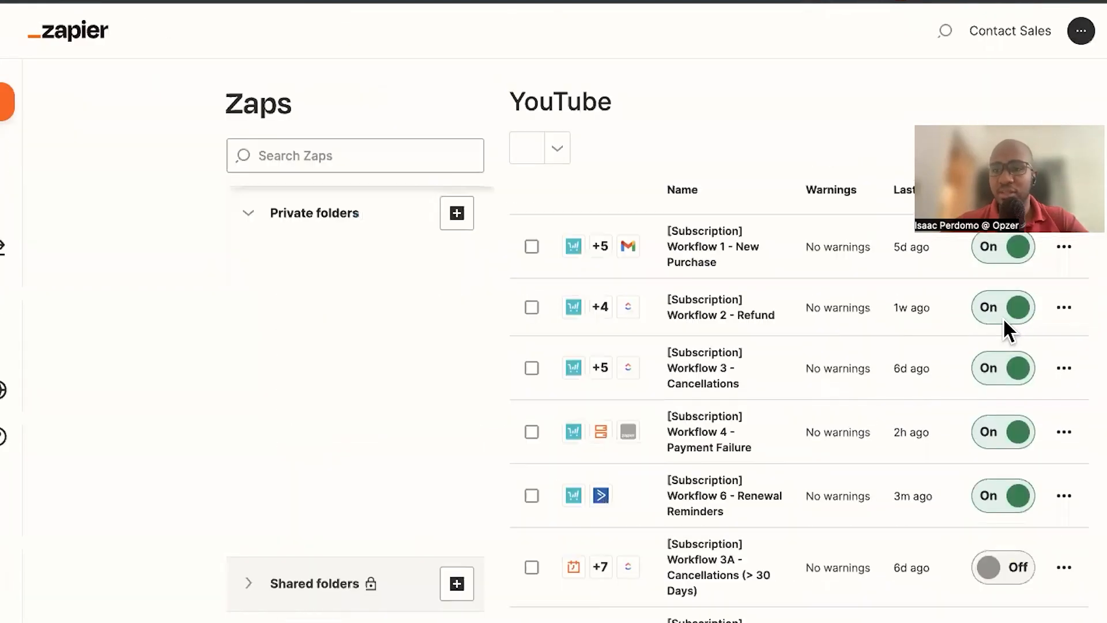
left_click(996, 148)
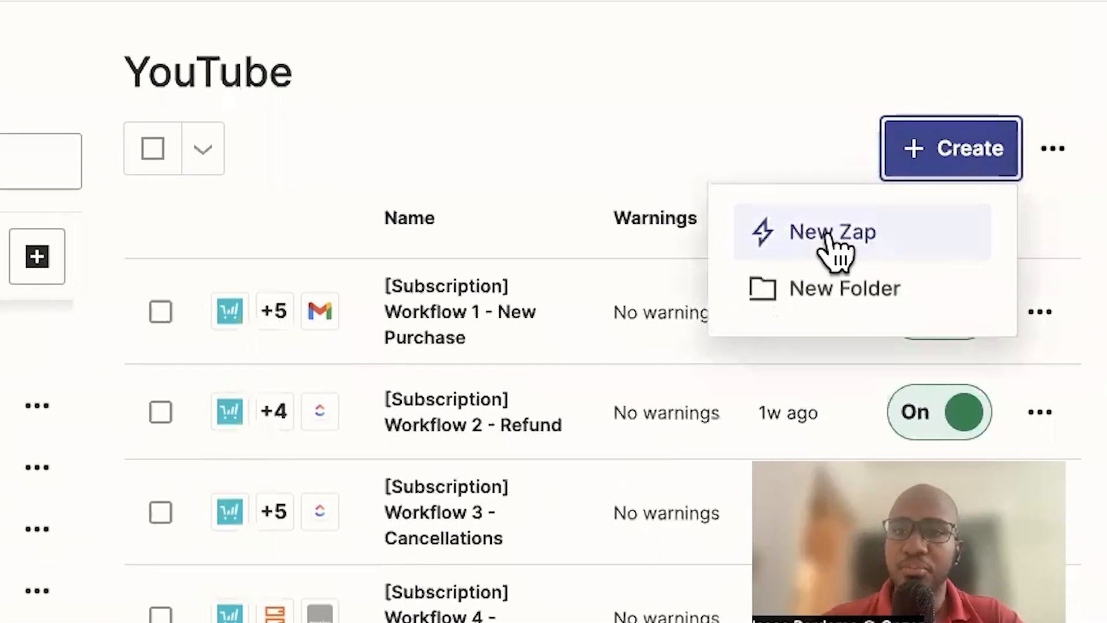
left_click(934, 198)
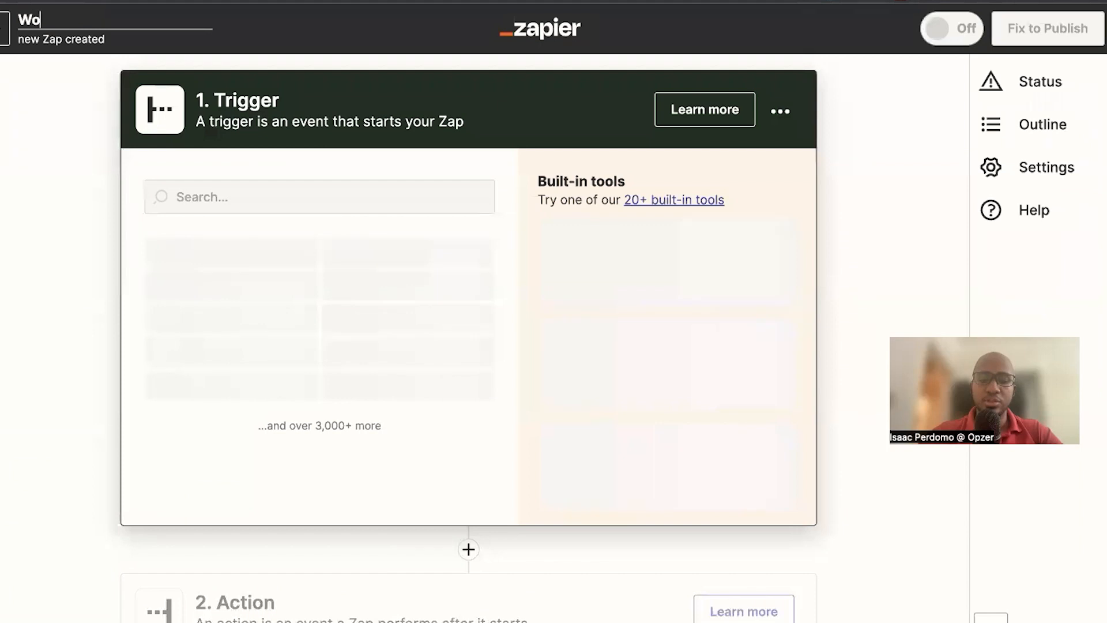
type("Workflow 6B - Tagging Cancellation Pend")
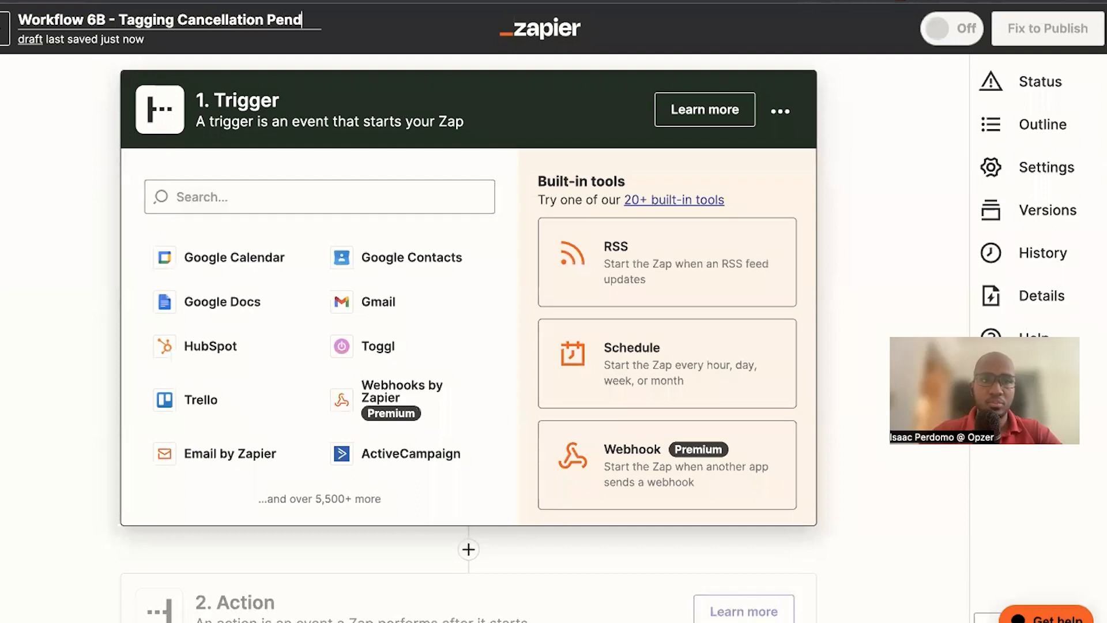
Step: Set the Zap's trigger to ThriveCart's Recurring Payments Cancelled event and accept the connected ThriveCart account
left_click(236, 184)
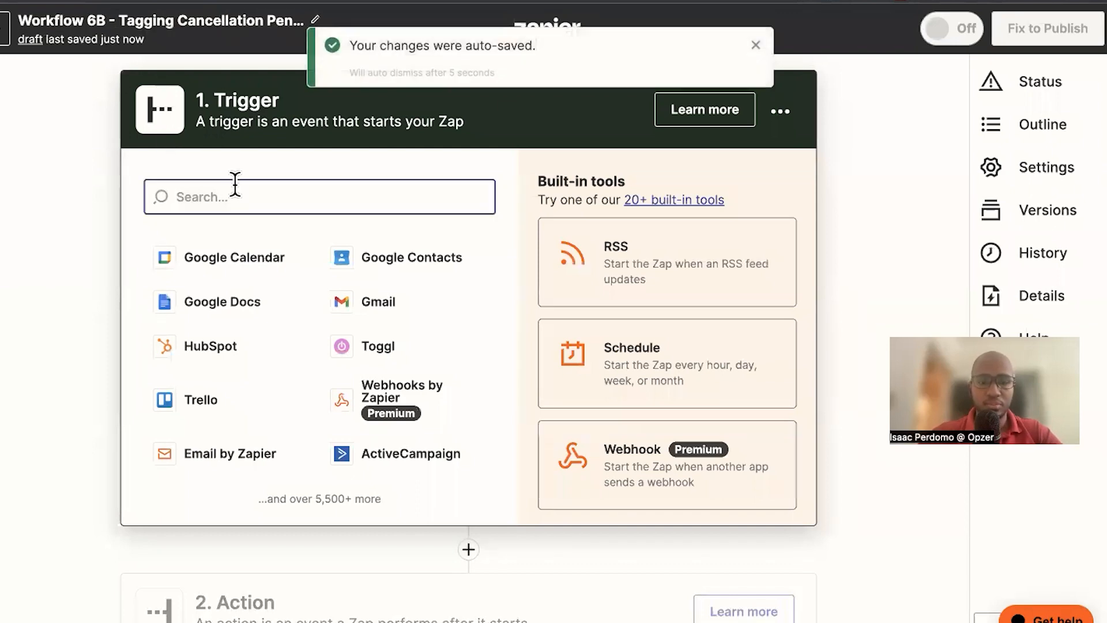
type("thrive")
left_click(234, 252)
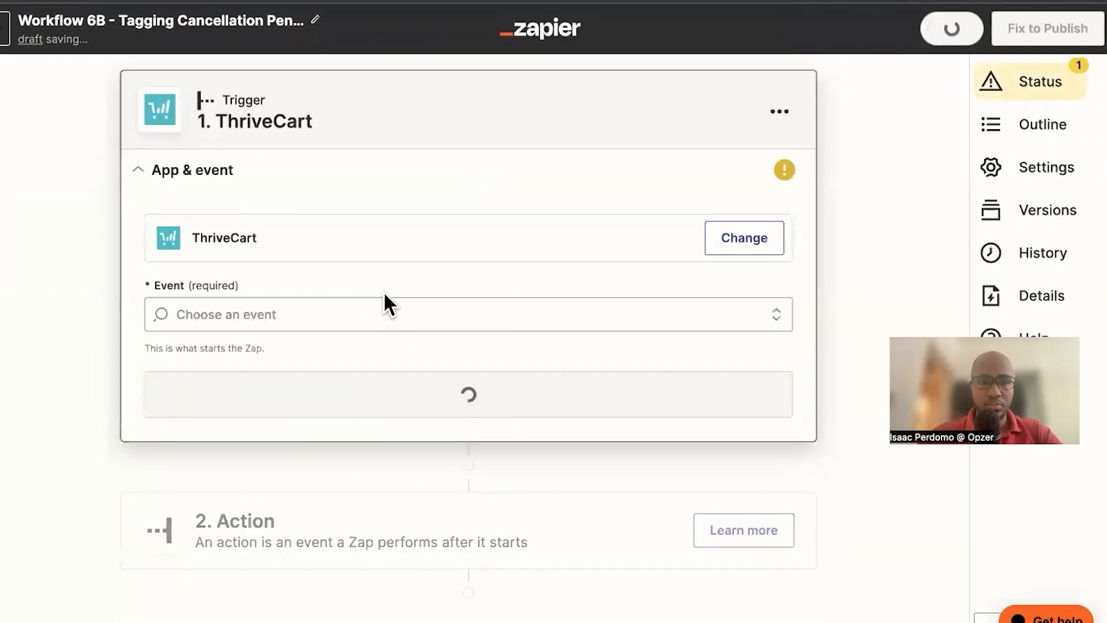
left_click(368, 314)
type("cancel")
left_click(329, 360)
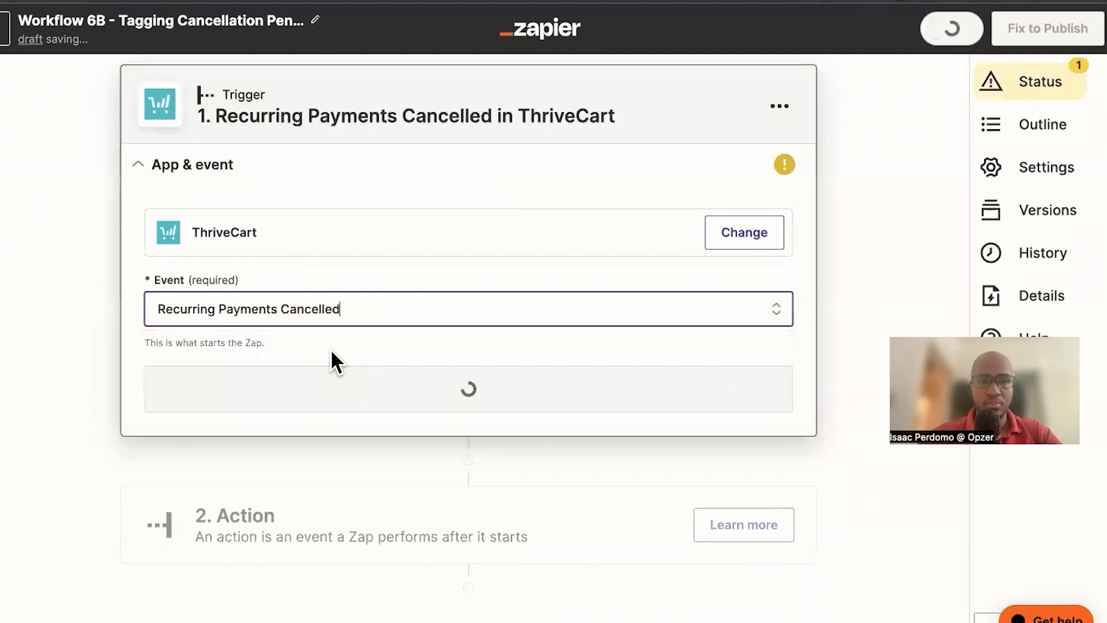
left_click(304, 392)
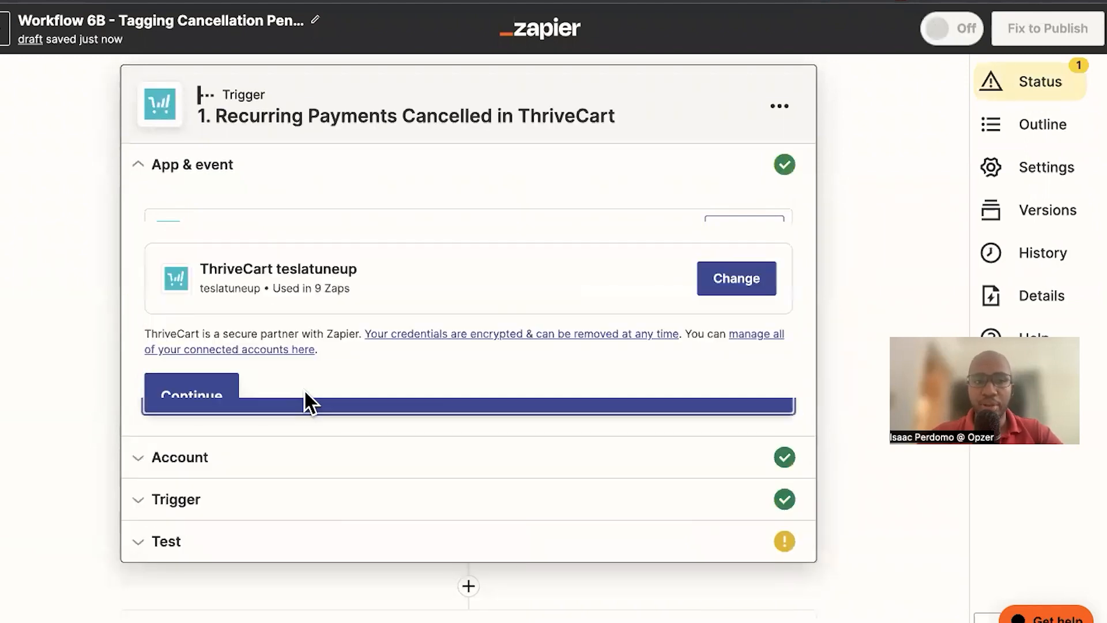
left_click(215, 395)
Step: Limit the trigger to the "A product, or products" item type, Testing Product and a pricing option, and continue to the trigger test
left_click(284, 276)
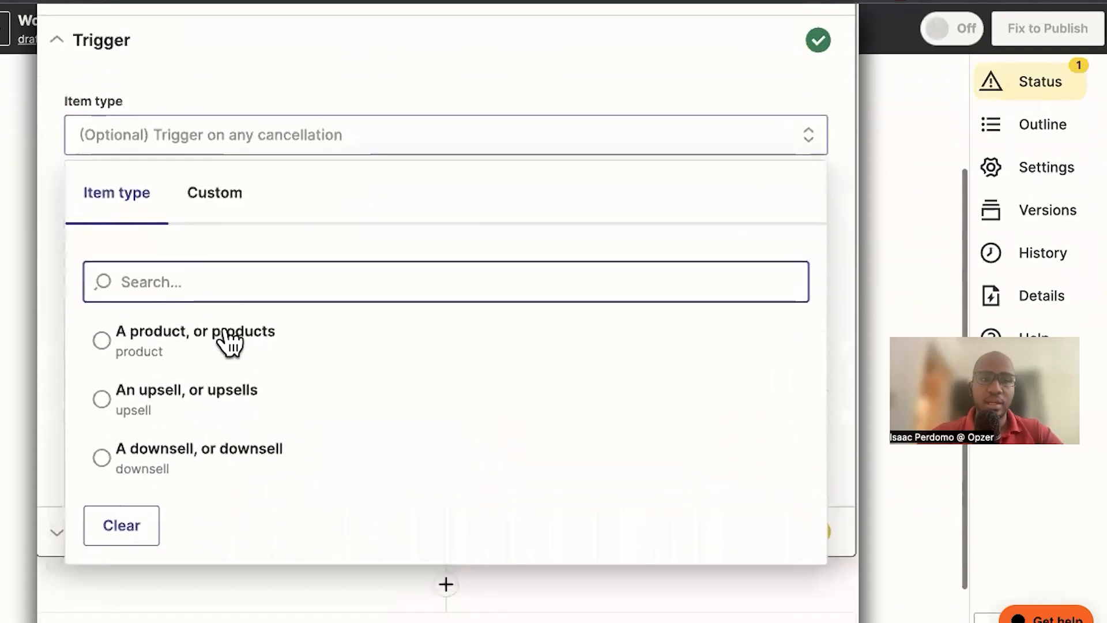
left_click(237, 345)
left_click(222, 236)
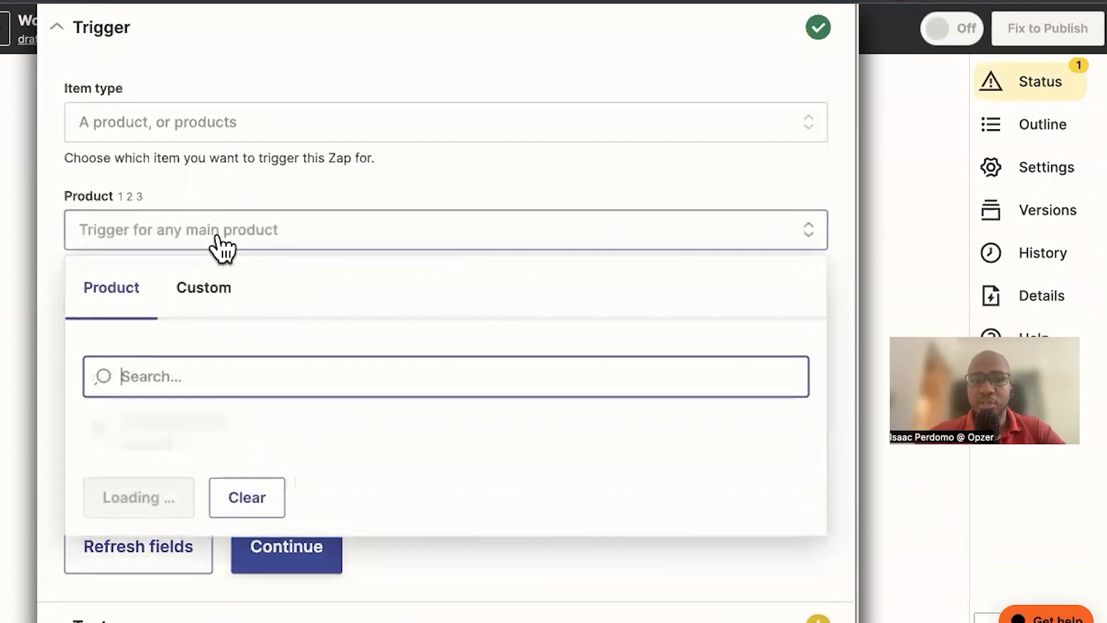
left_click(205, 441)
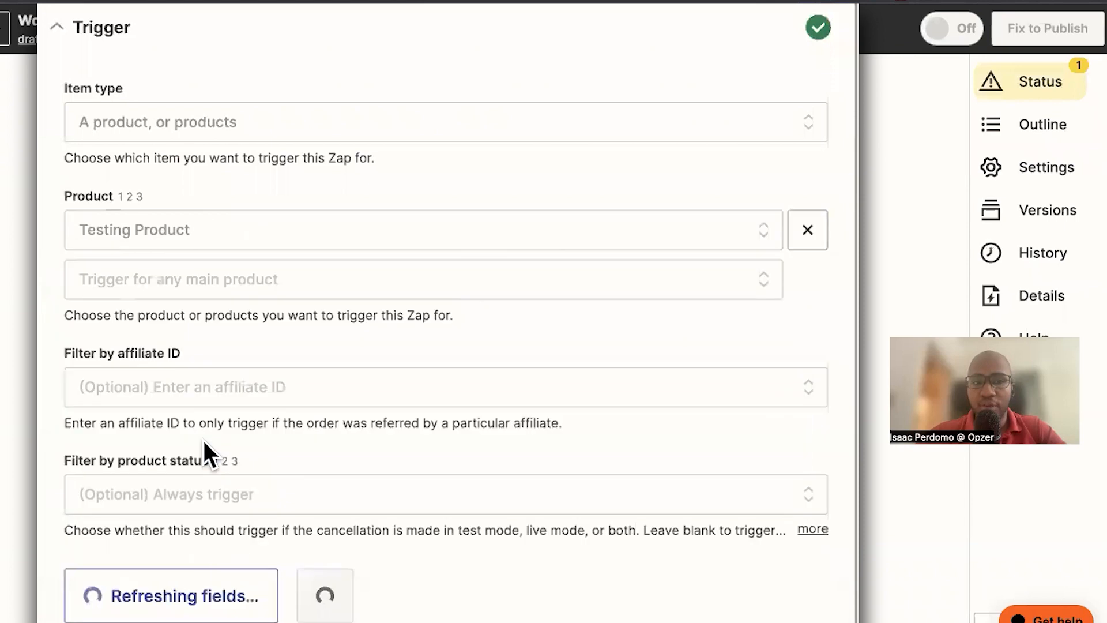
left_click(218, 404)
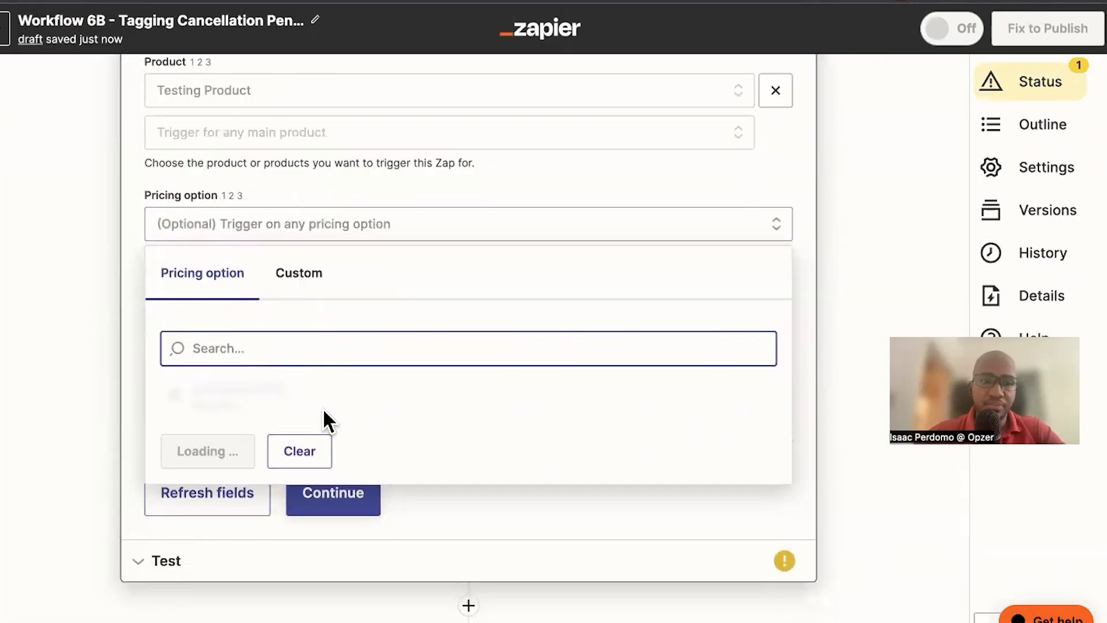
left_click(315, 438)
left_click(338, 507)
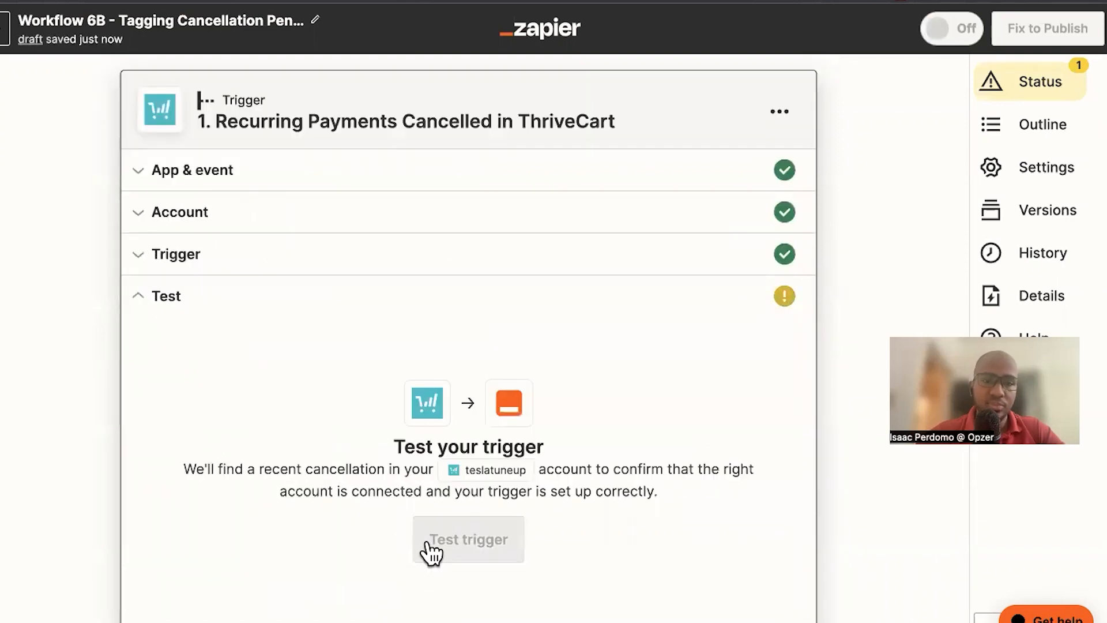
Step: Test the ThriveCart trigger with a recent cancellation and continue to the Zap's action step
left_click(431, 552)
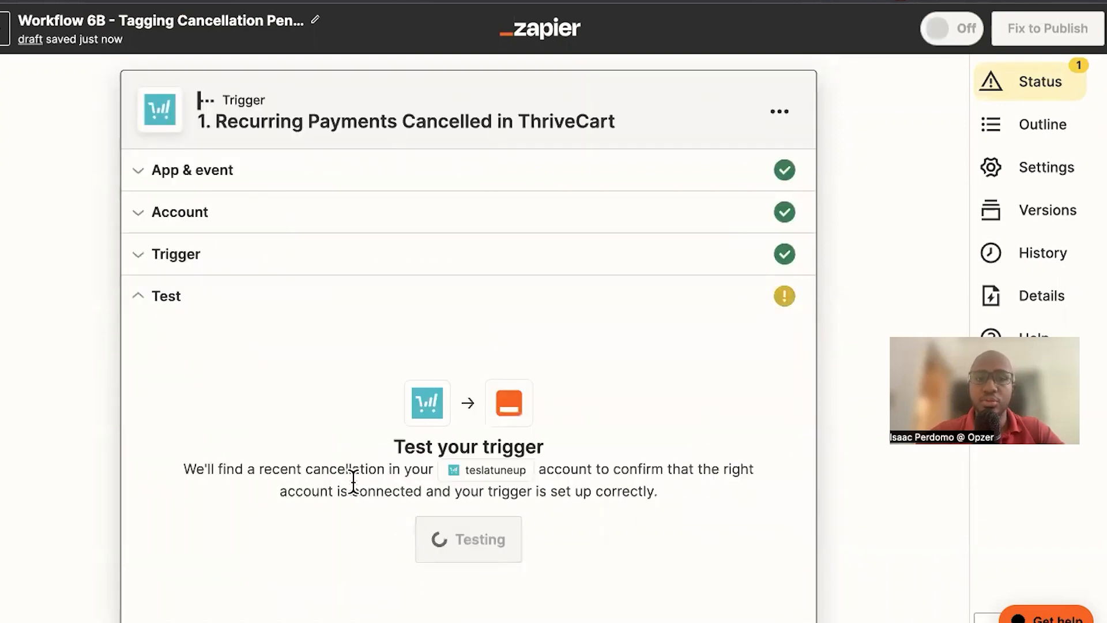
scroll(353, 483, "down", 3)
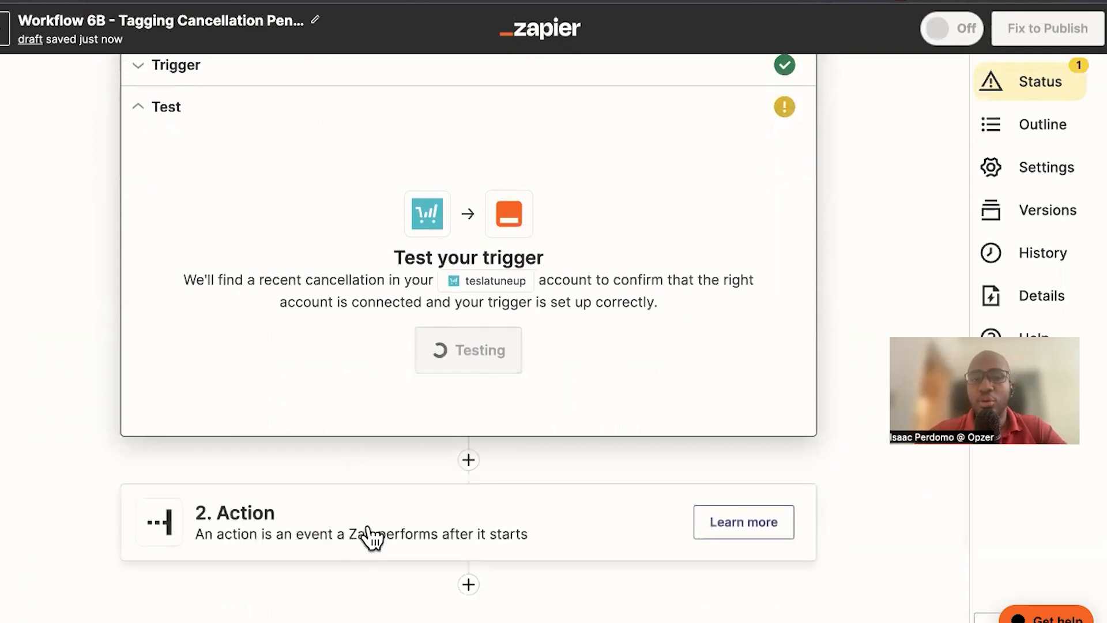
scroll(267, 514, "down", 5)
scroll(78, 546, "down", 6)
left_click(281, 534)
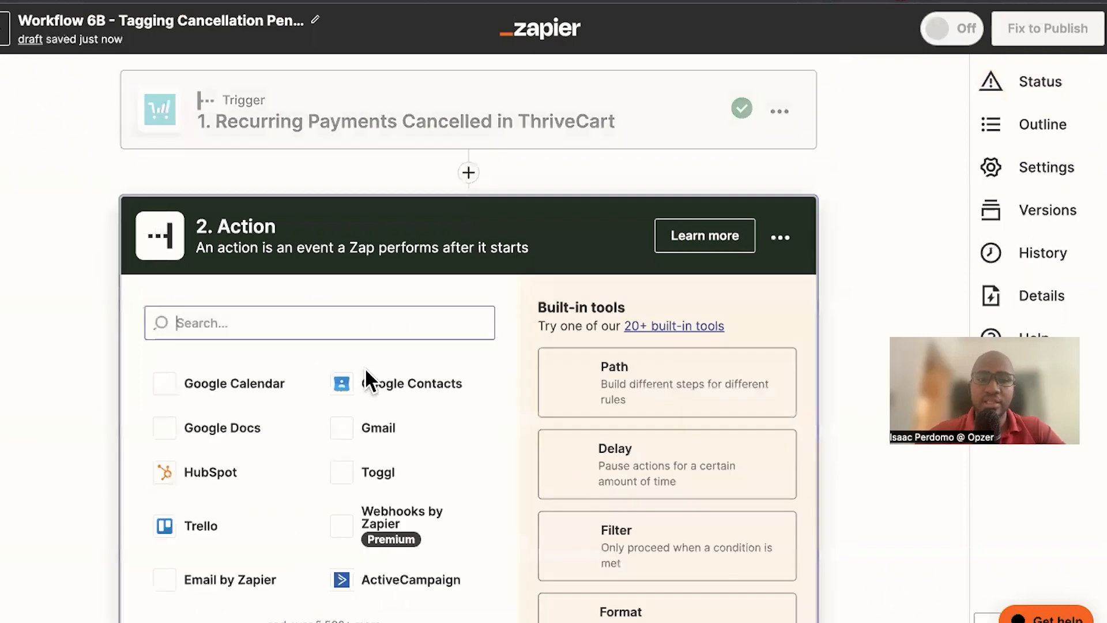
Step: Set the action to ActiveCampaign's Create or Update Contact event and accept the connected account
type("active")
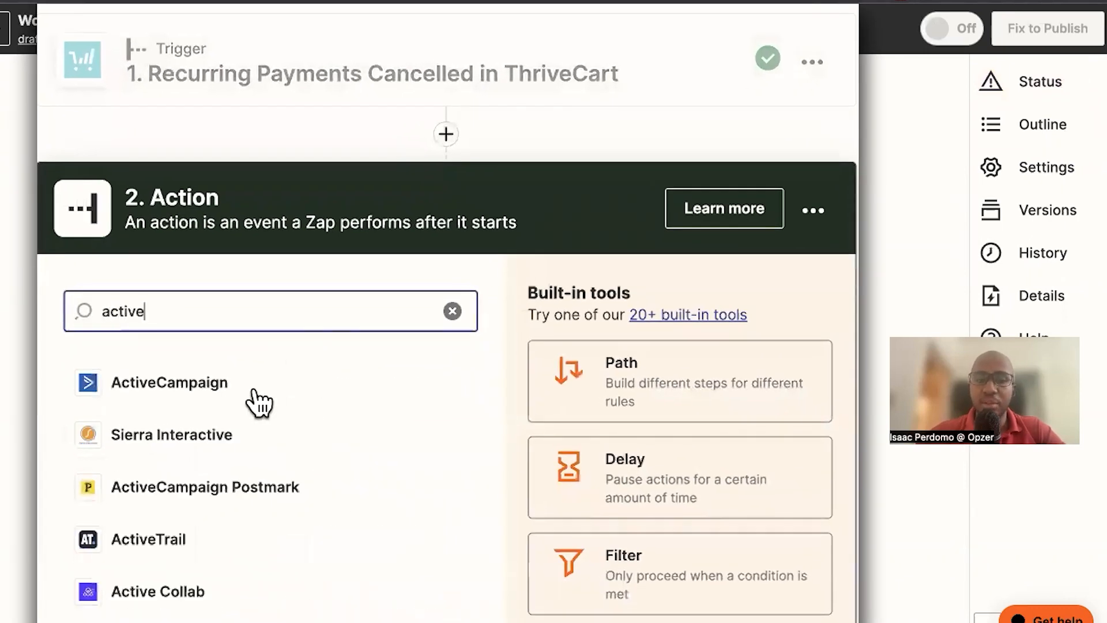
left_click(255, 390)
left_click(237, 455)
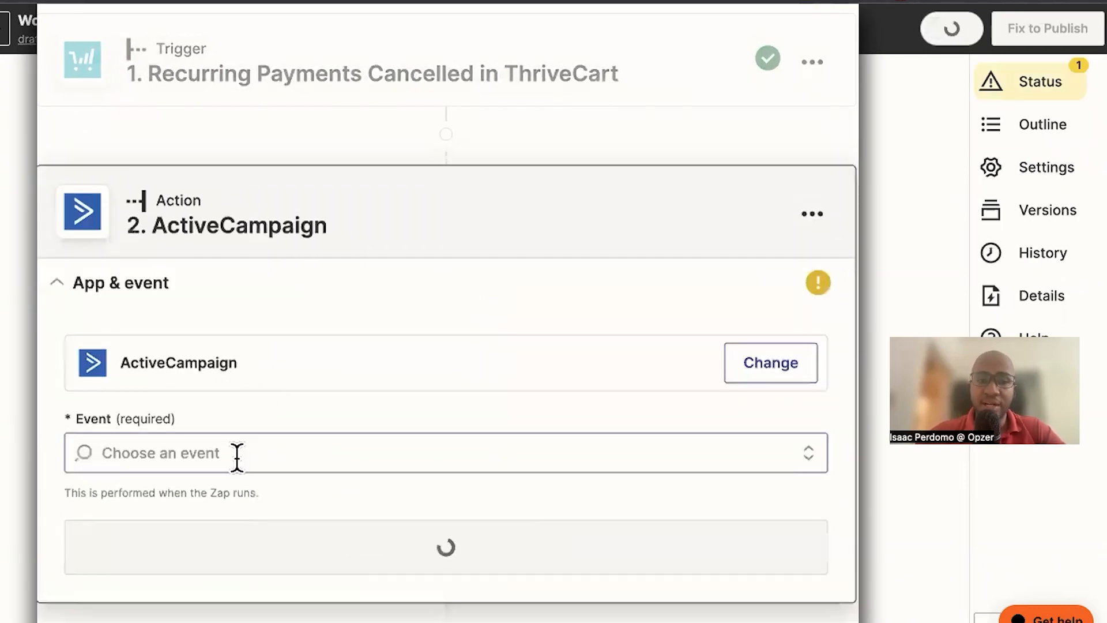
left_click(258, 522)
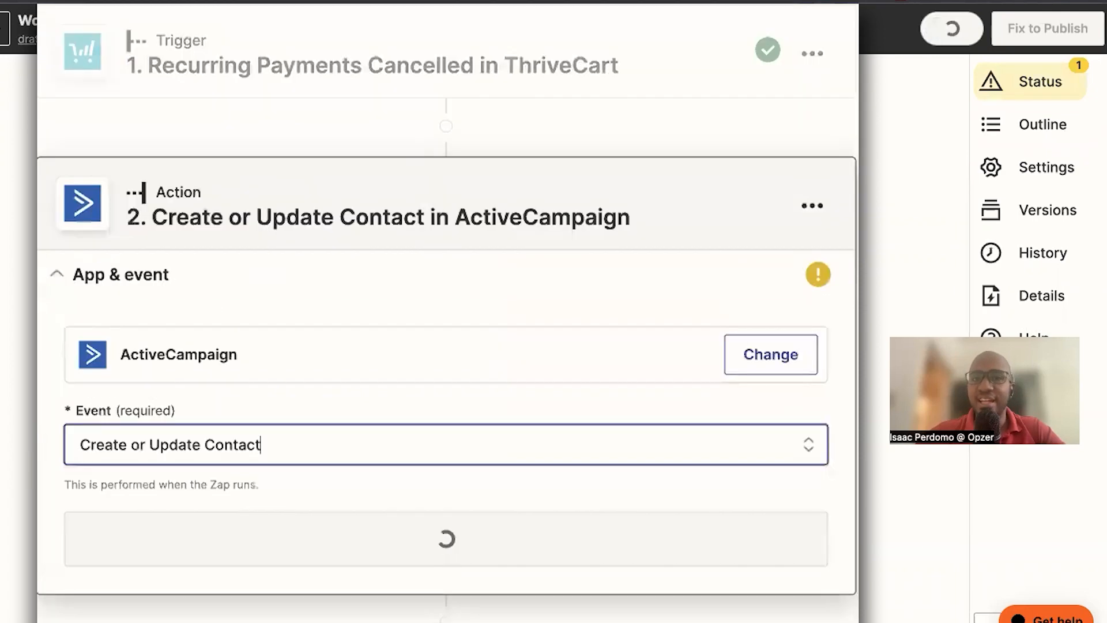
left_click(316, 526)
left_click(122, 531)
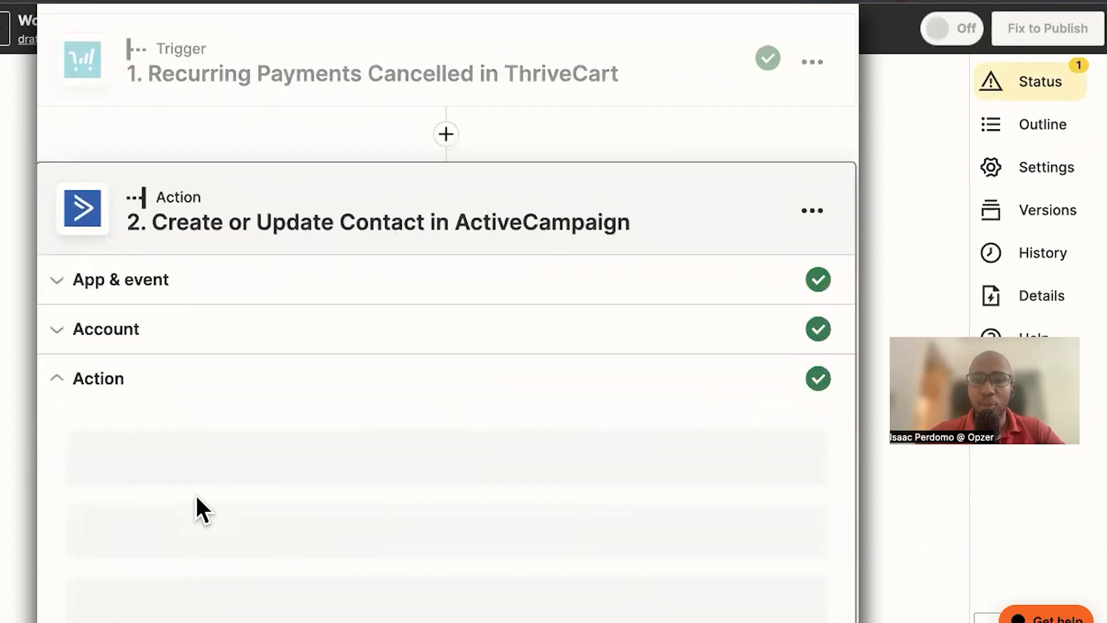
Step: Map the contact's email address to the ThriveCart customer's email, add the tag "EVENT - Cancellation Pending - Membership - Annual" and continue to the action test
left_click(262, 244)
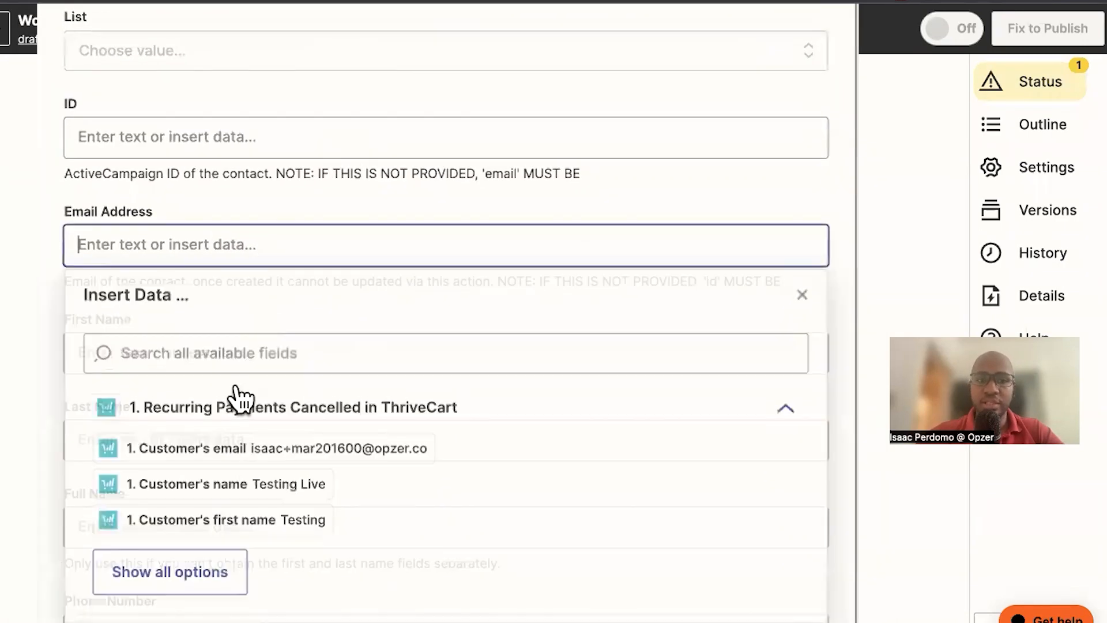
left_click(230, 450)
scroll(269, 327, "down", 5)
left_click(269, 327)
type("EVENT - Cancellation Pending - Membership - Annual")
left_click(59, 279)
scroll(59, 279, "down", 3)
left_click(326, 540)
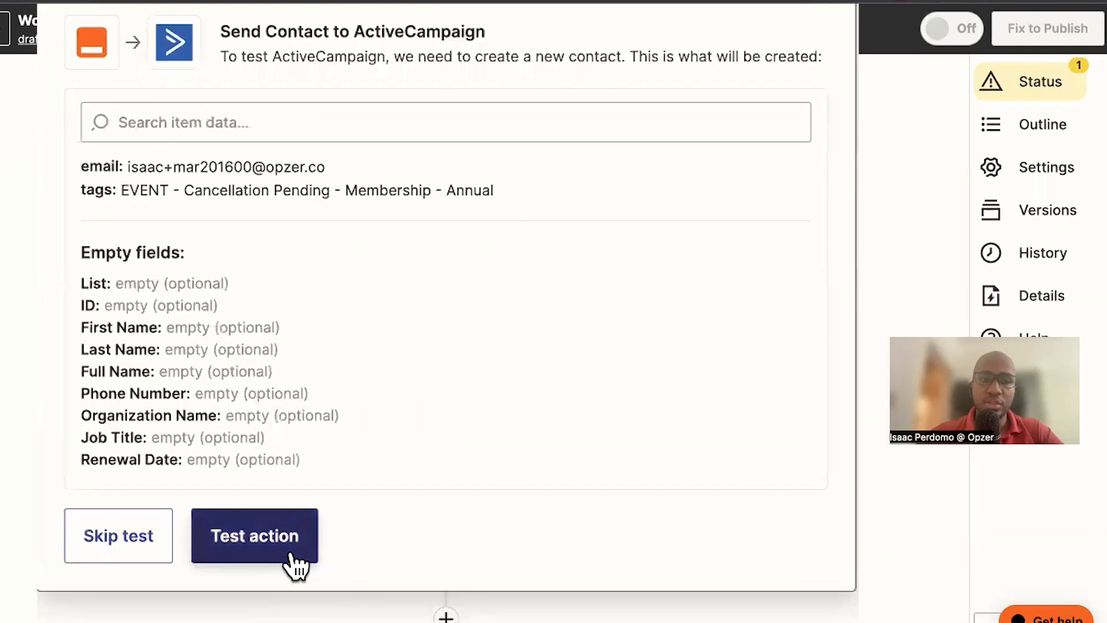
Step: Run the contact action's test and switch back to the renewal automation in ActiveCampaign
left_click(258, 539)
left_click(338, 475)
left_click(565, 354)
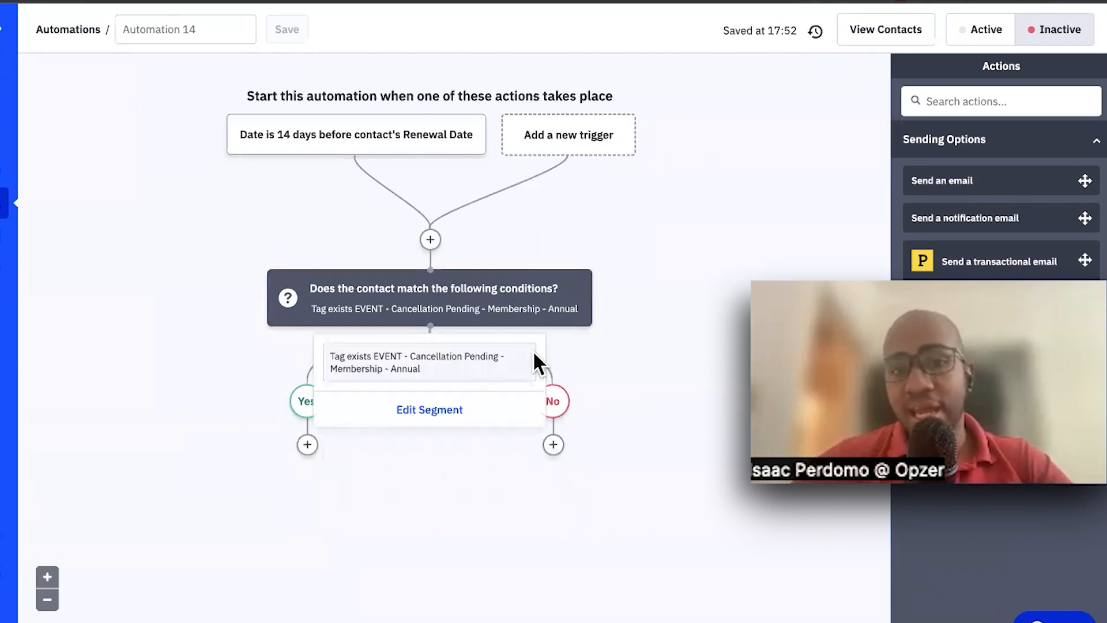
Step: Add a send-email action named "Renewal Reminder" to the condition's No branch, saving it with the design left for another time
mouse_move(486, 320)
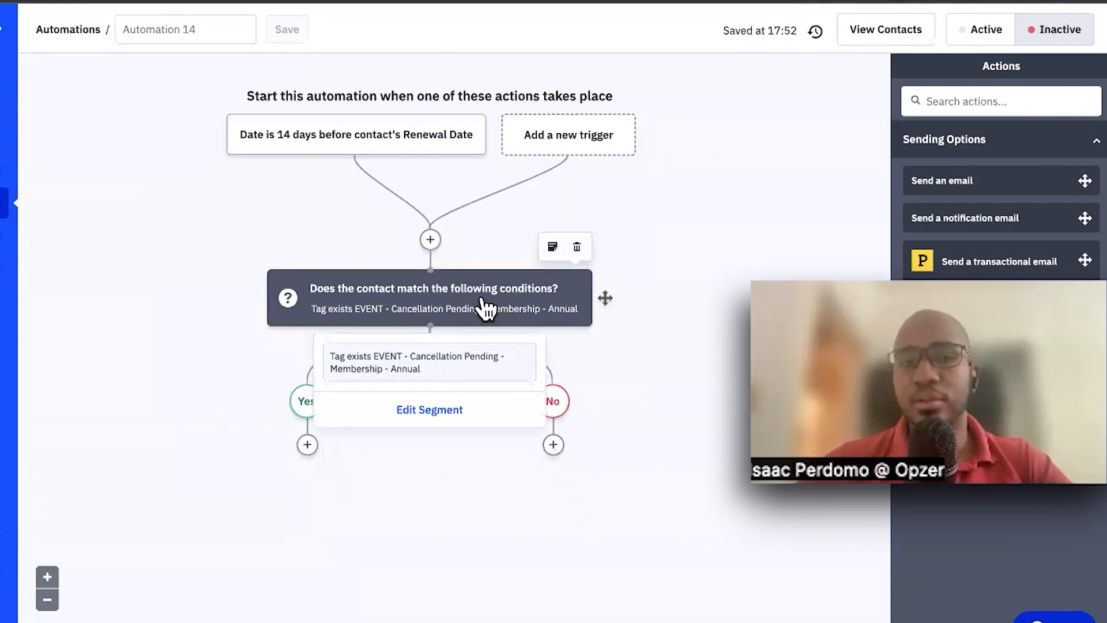
left_click(553, 445)
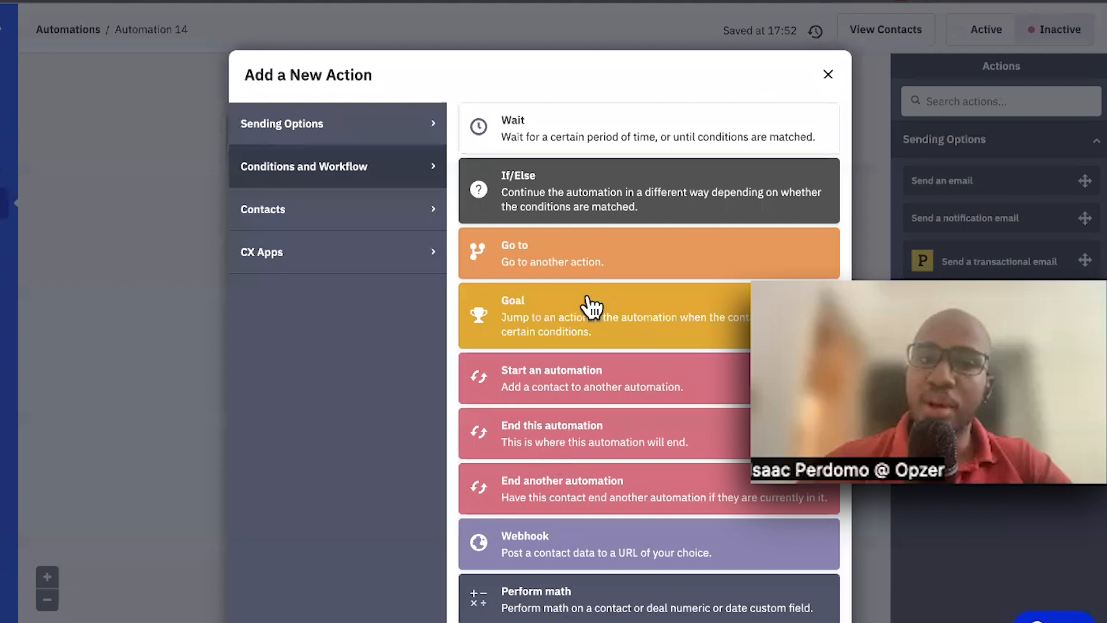
left_click(433, 138)
left_click(598, 142)
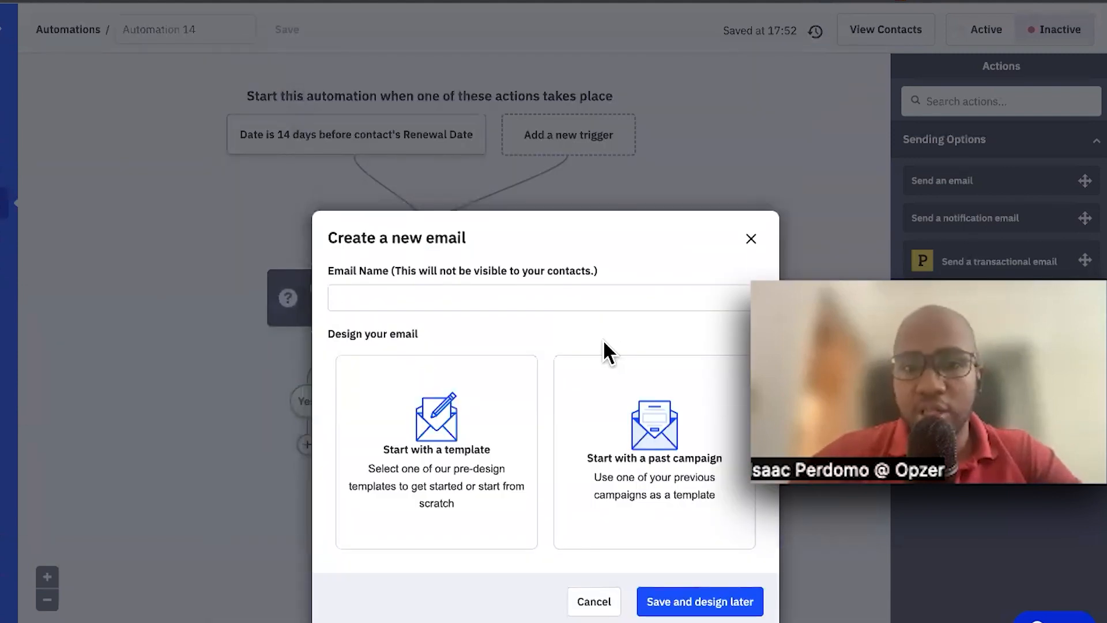
left_click(467, 507)
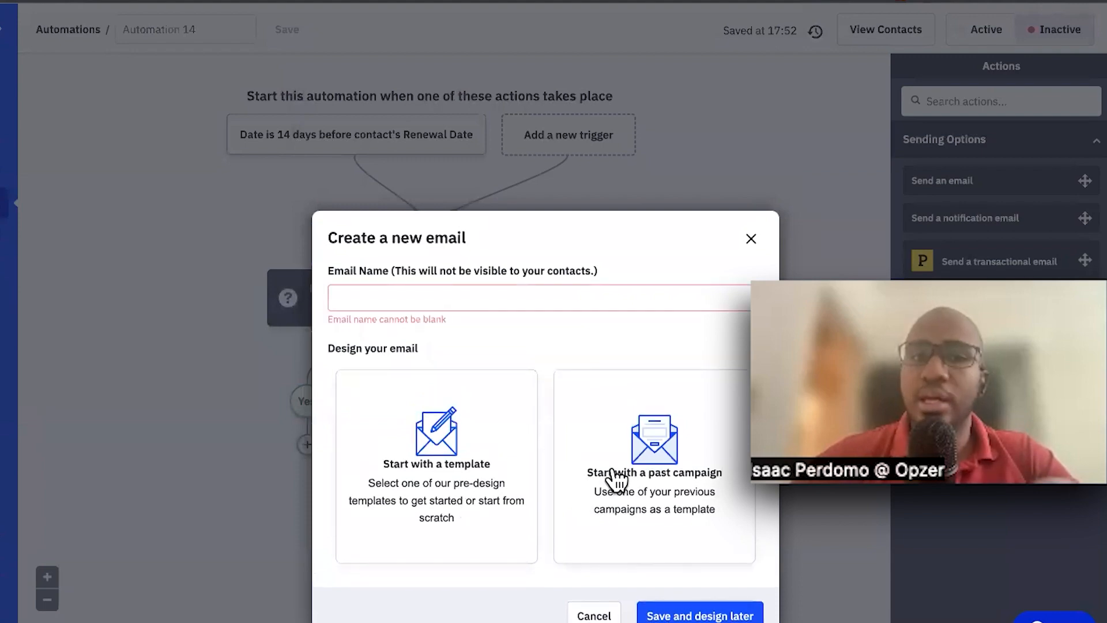
left_click(644, 297)
type("Renewal Reminder")
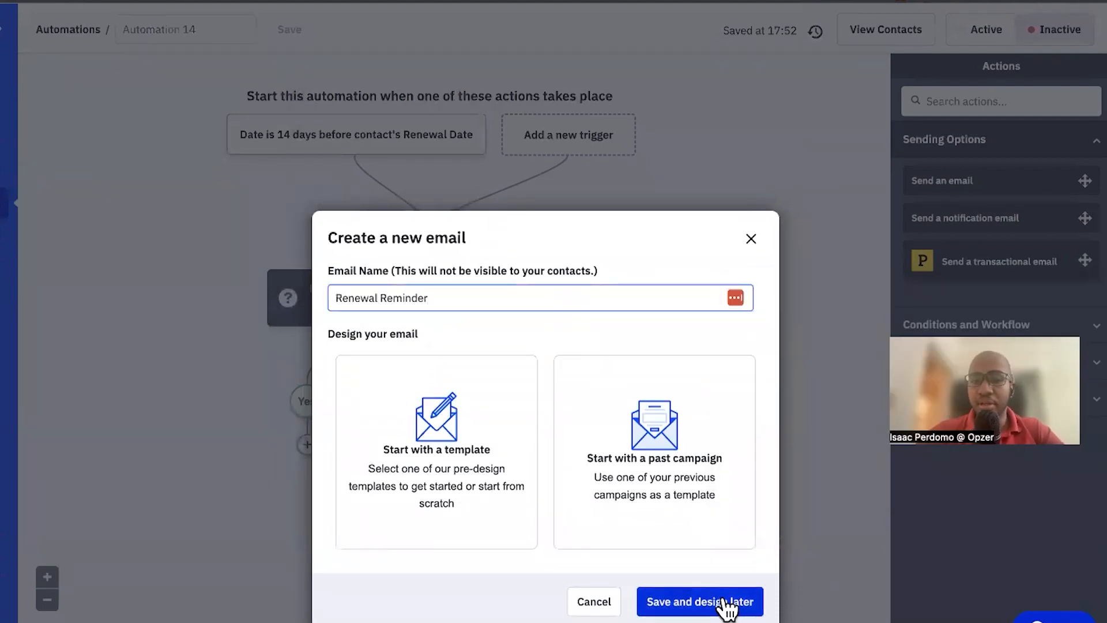
left_click(657, 602)
left_click(877, 552)
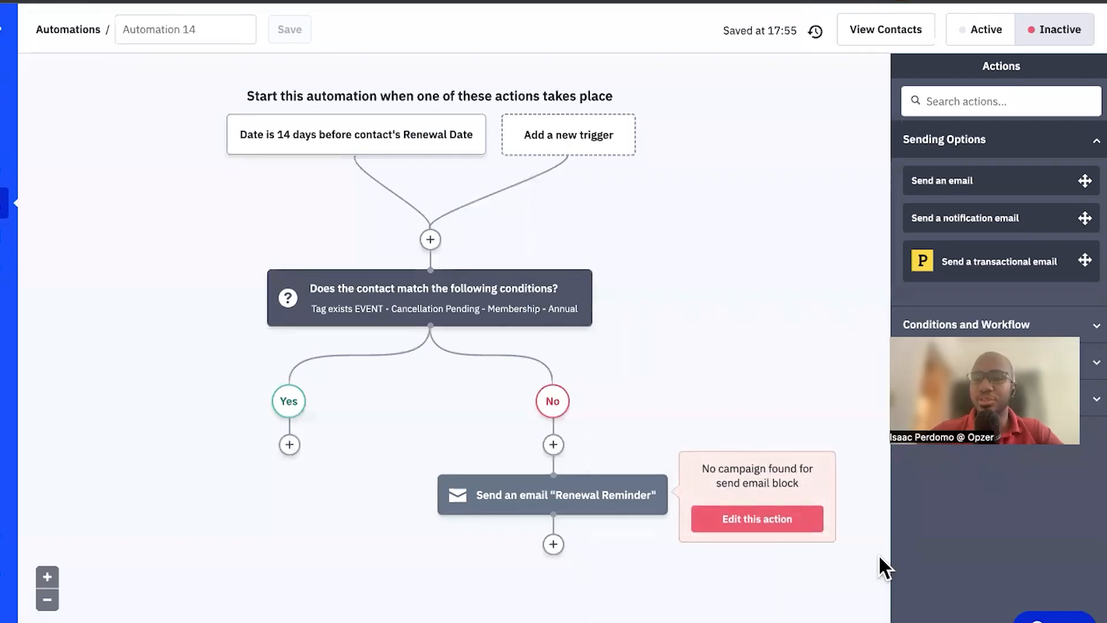
scroll(770, 314, "down", 1)
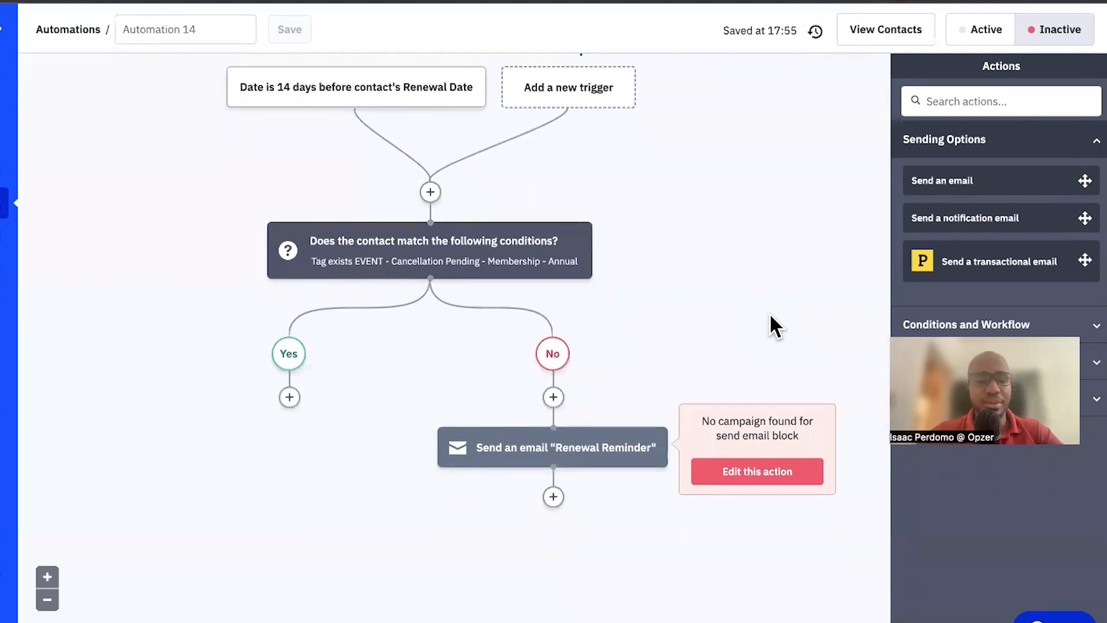